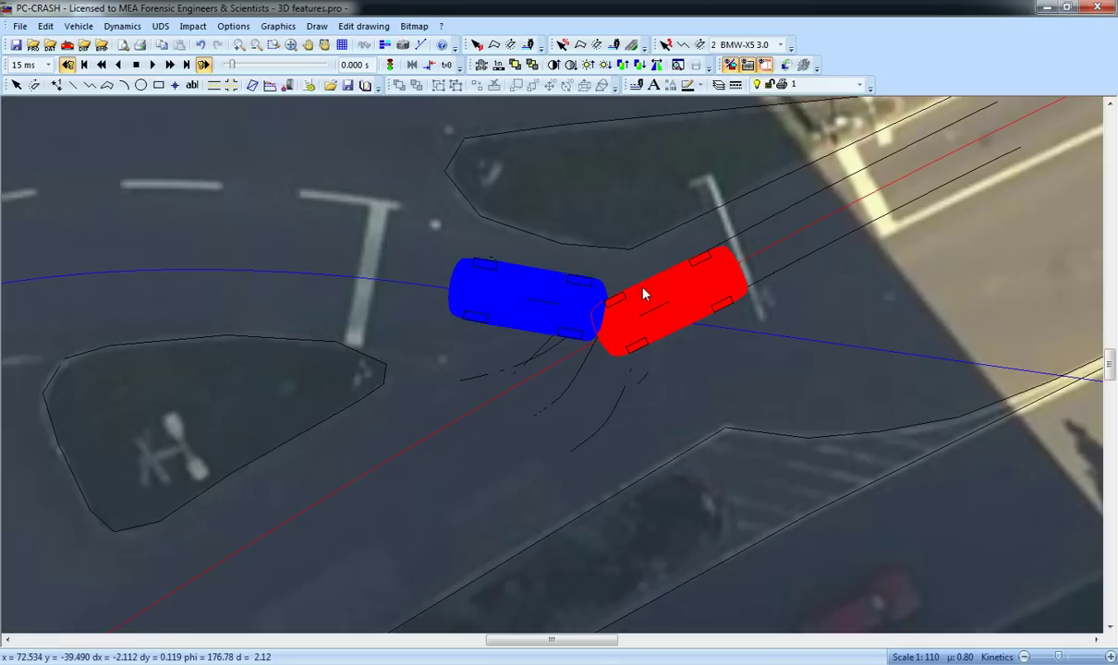
Run the simulation to its end, rewind it to the start and reset it to clear the computed traces.
{"action": "left_click", "coordinate": [203, 65]}
{"action": "left_click", "coordinate": [70, 64]}
{"action": "left_click", "coordinate": [136, 66]}
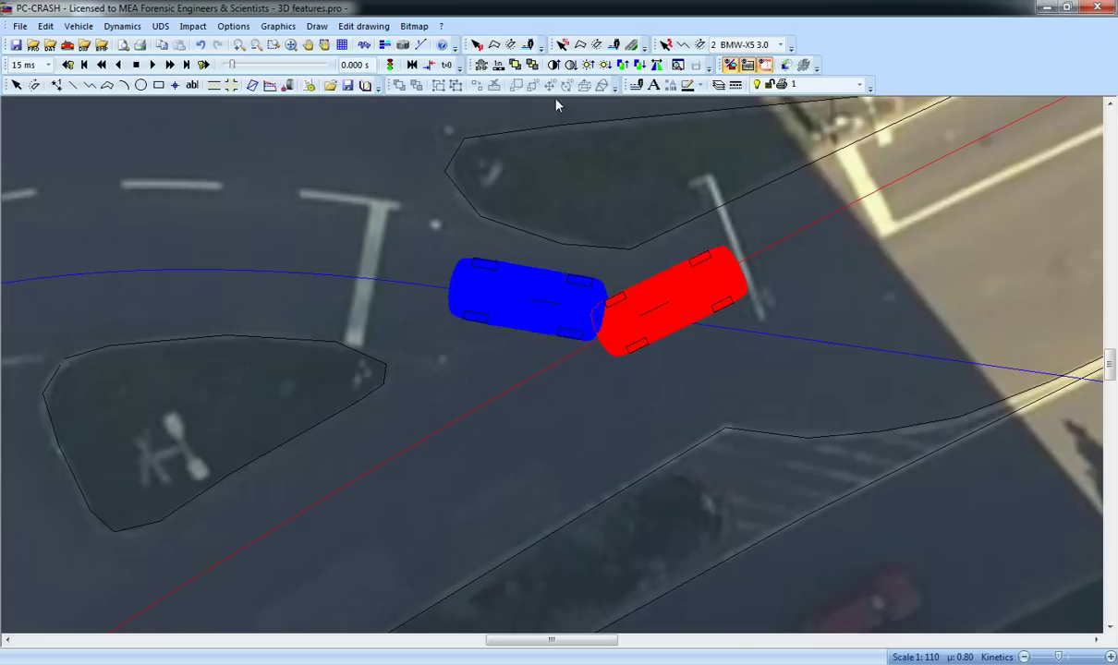
Import Tree.dat from the Tree folder as custom vehicle number 3.
{"action": "left_click", "coordinate": [15, 84]}
{"action": "left_click", "coordinate": [19, 26]}
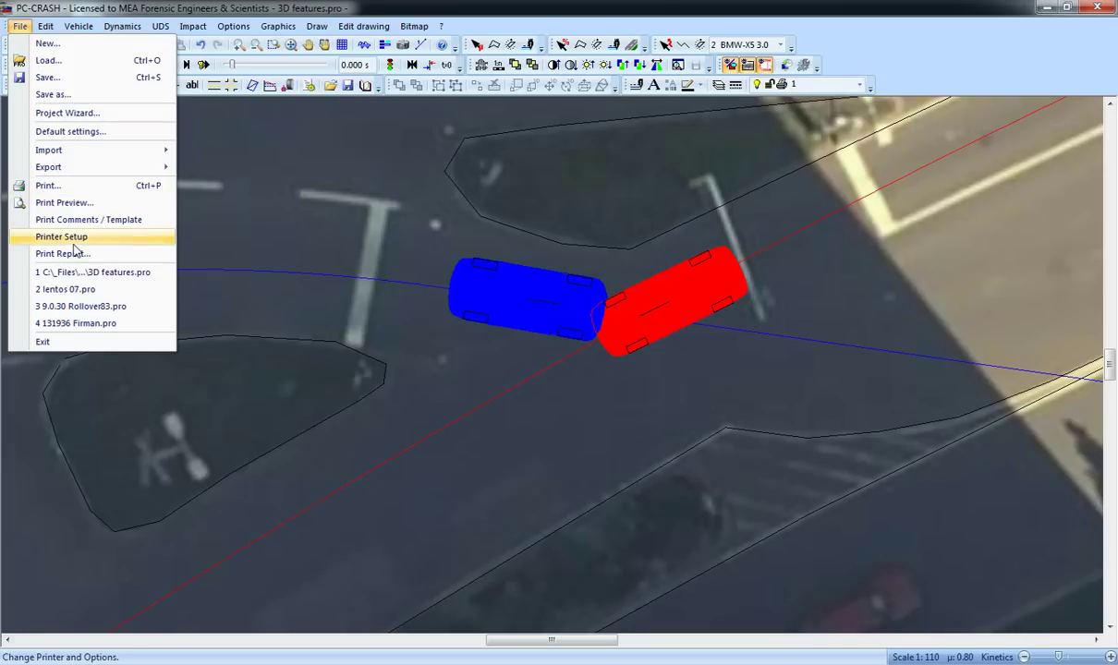
{"action": "mouse_move", "coordinate": [144, 157]}
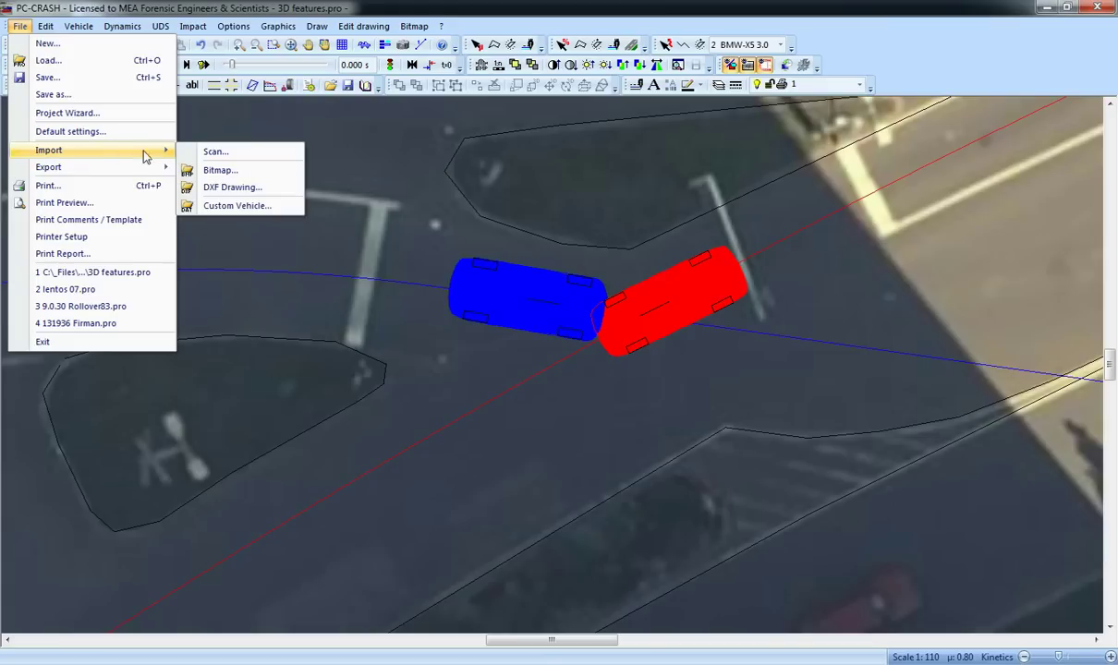
{"action": "left_click", "coordinate": [231, 206]}
{"action": "double_click", "coordinate": [456, 274]}
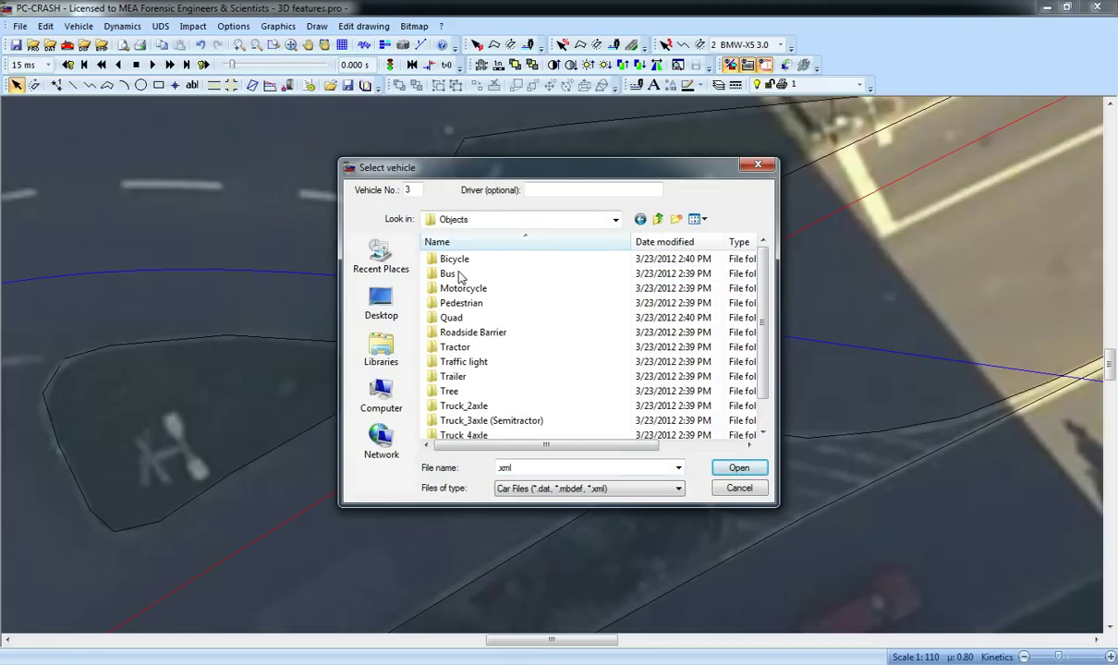
{"action": "double_click", "coordinate": [462, 392]}
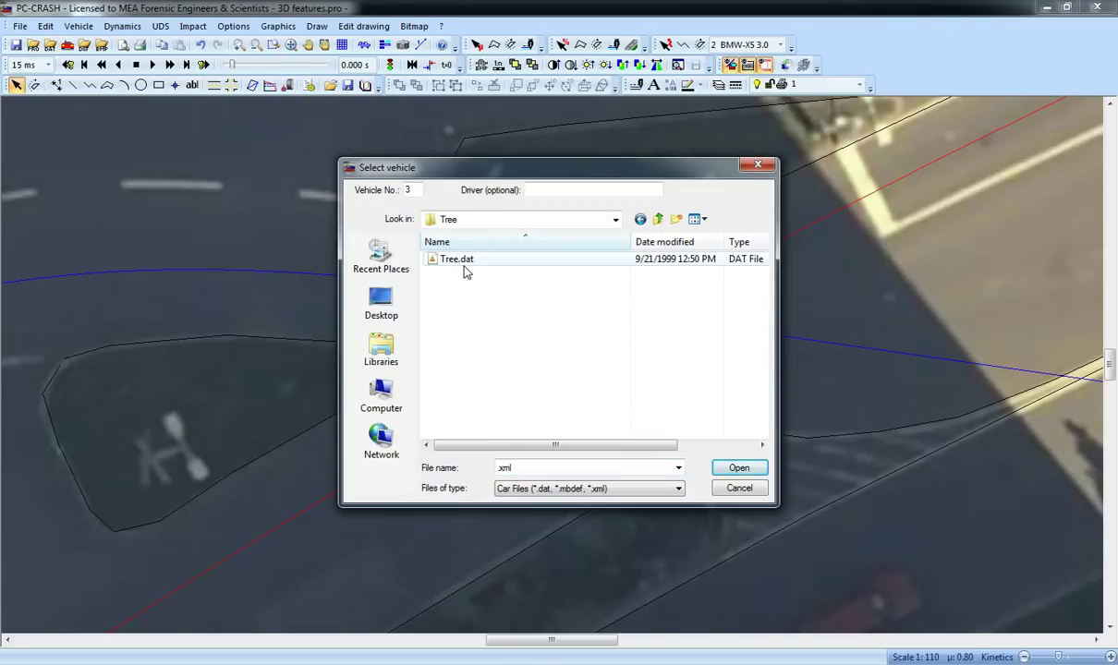
{"action": "double_click", "coordinate": [455, 259]}
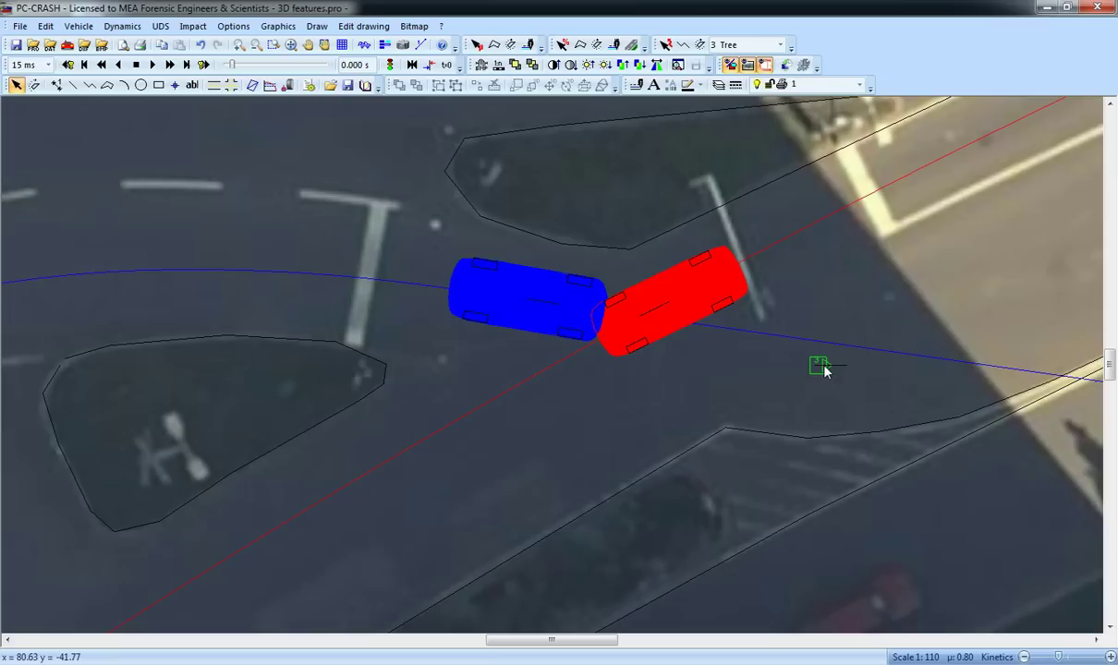
Move the tree from beside the blue path onto the traffic island above the two cars.
{"action": "left_click", "coordinate": [825, 371]}
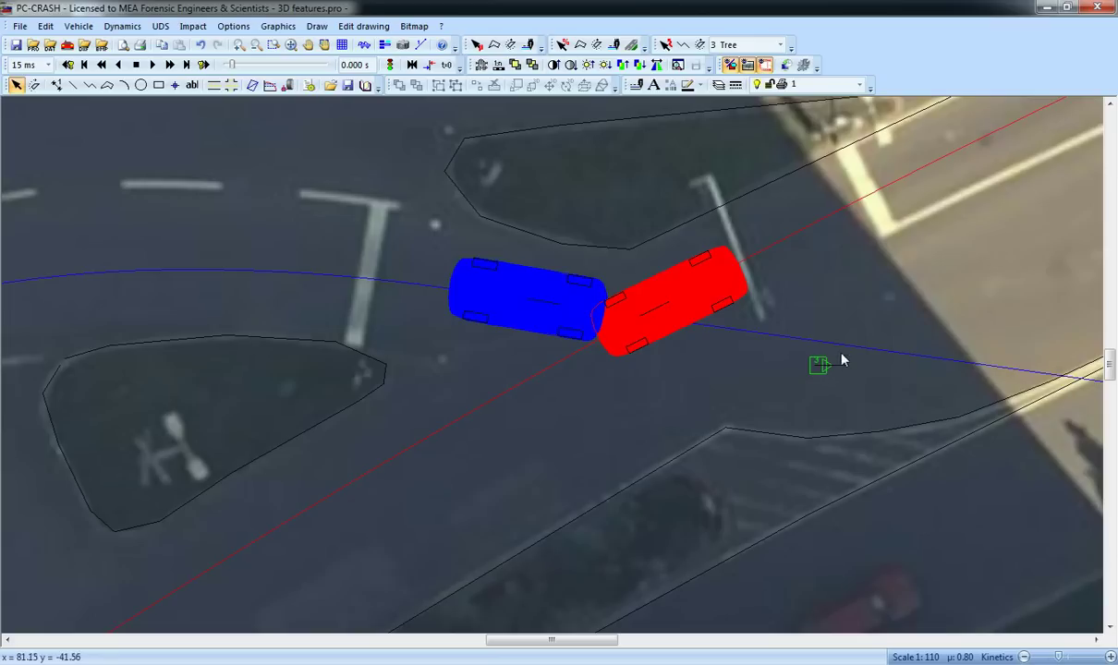
{"action": "left_click", "coordinate": [365, 45]}
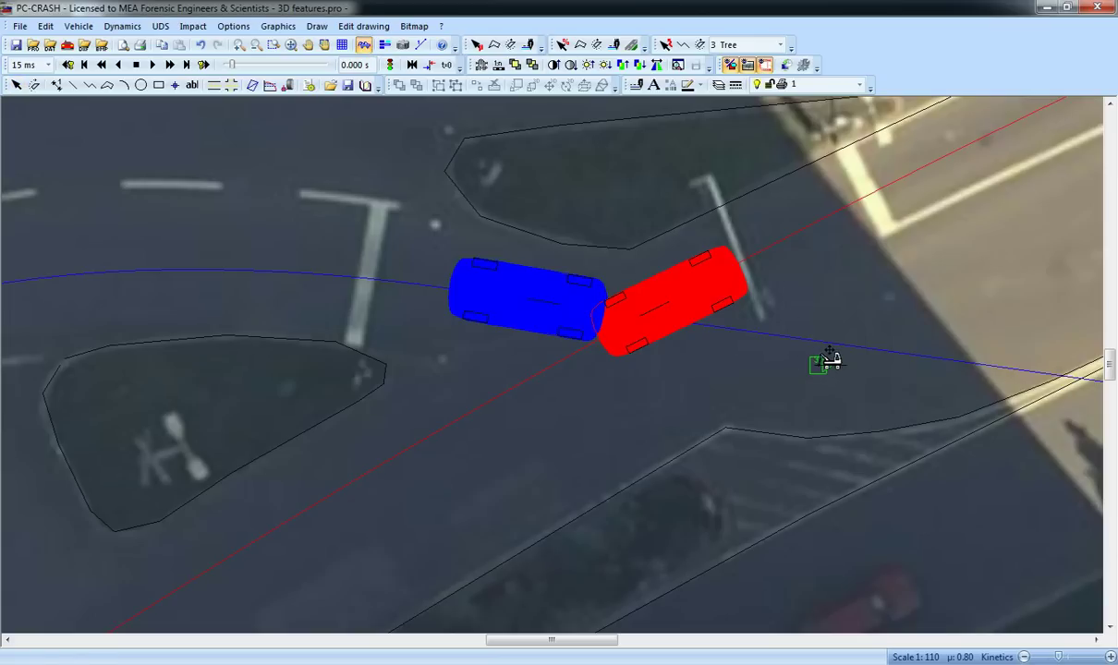
{"action": "mouse_move", "coordinate": [827, 356]}
{"action": "left_mouse_down"}
{"action": "mouse_move", "coordinate": [717, 220]}
{"action": "mouse_move", "coordinate": [633, 169]}
{"action": "left_mouse_up"}
Set the tree's C.G. height to 0.5 m, accept the brake force distribution update without further asking, and view the rear brake force curve.
{"action": "key", "text": "F4"}
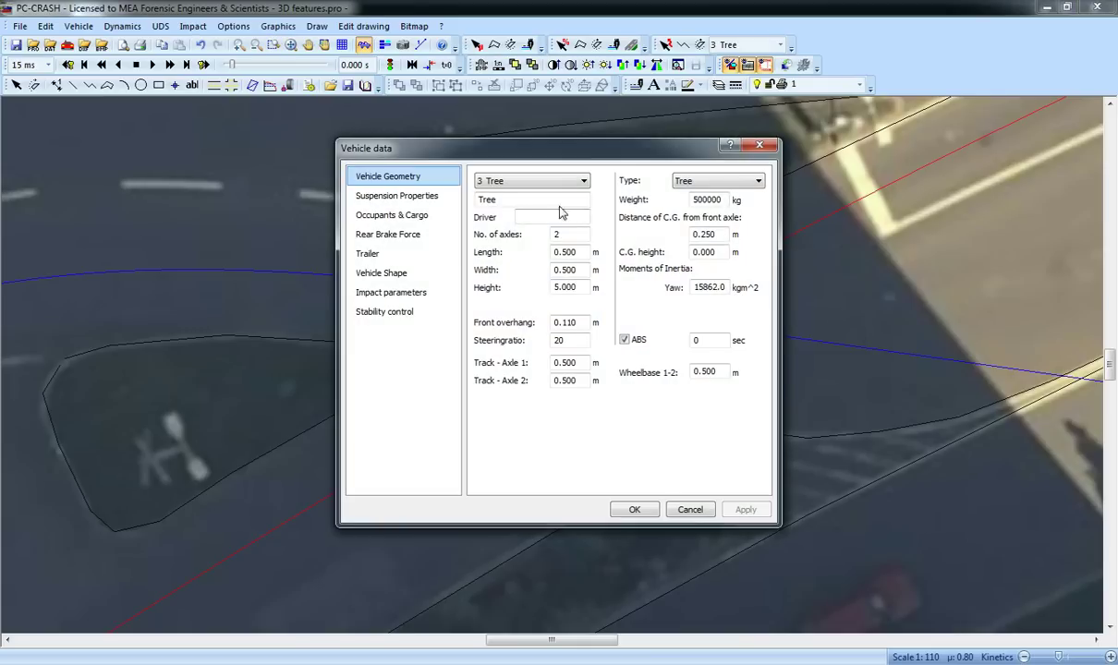
{"action": "double_click", "coordinate": [704, 252]}
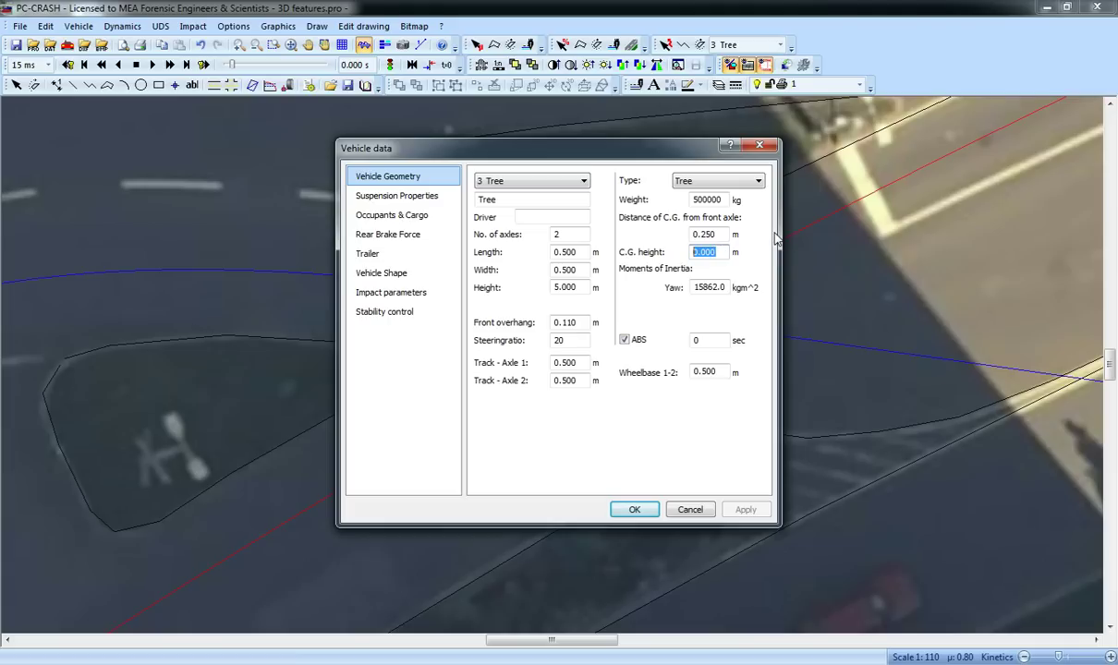
{"action": "type", "text": ".5"}
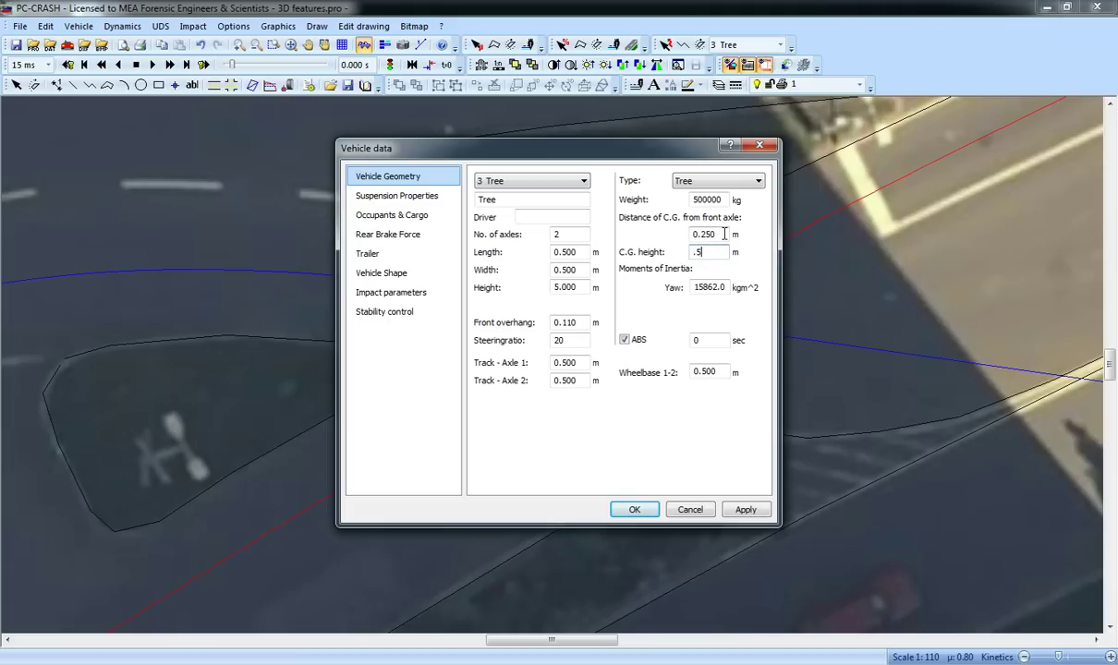
{"action": "left_click", "coordinate": [724, 233]}
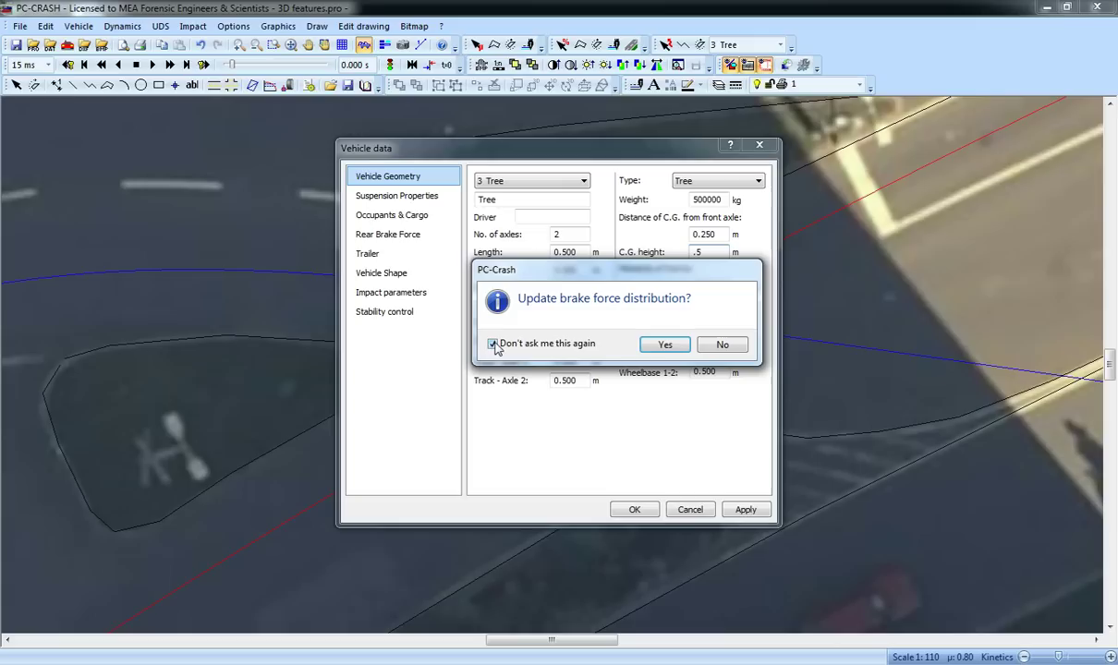
{"action": "left_click", "coordinate": [664, 346]}
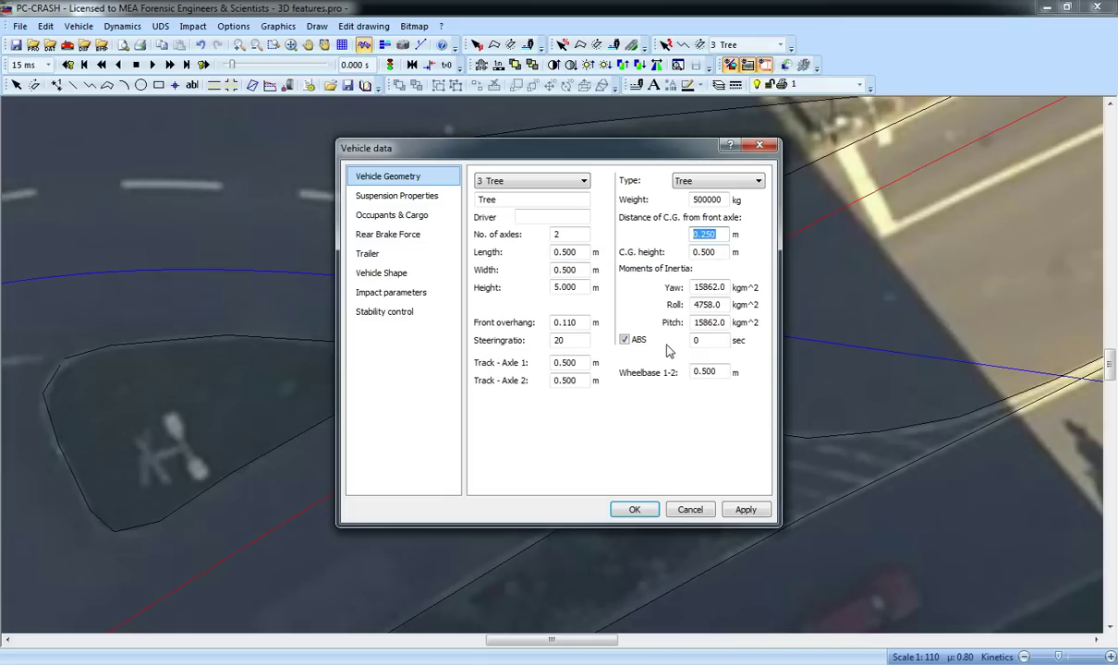
{"action": "left_click", "coordinate": [371, 237]}
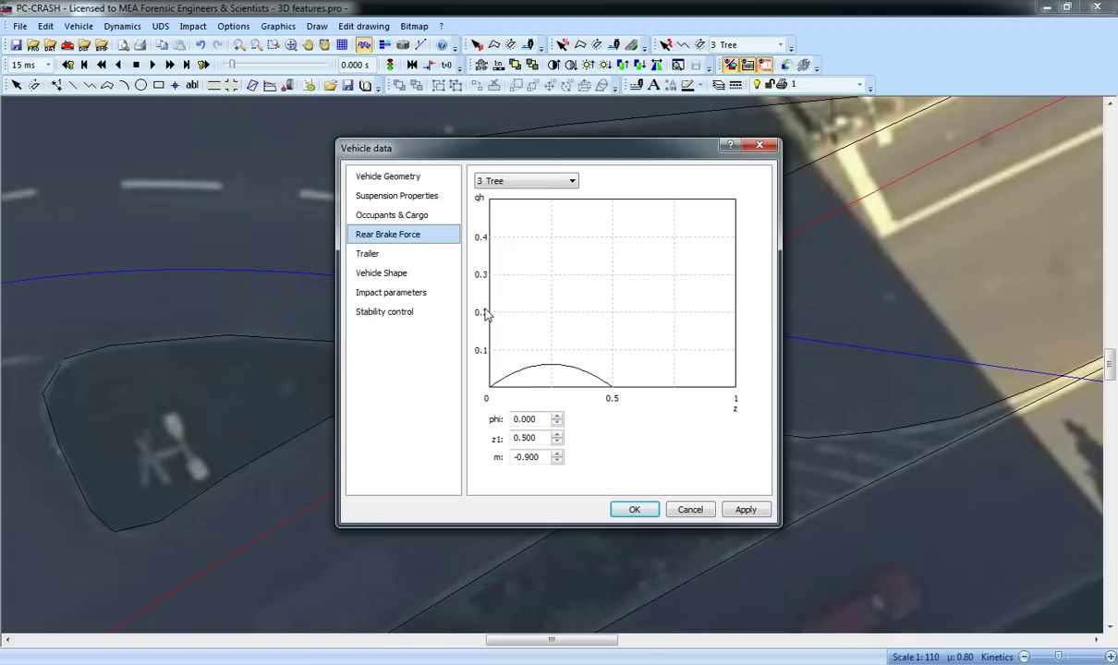
Set the tree's C.G. height to 1 m, check its rear brake force curve and apply the vehicle data.
{"action": "left_click", "coordinate": [379, 178]}
{"action": "double_click", "coordinate": [702, 253]}
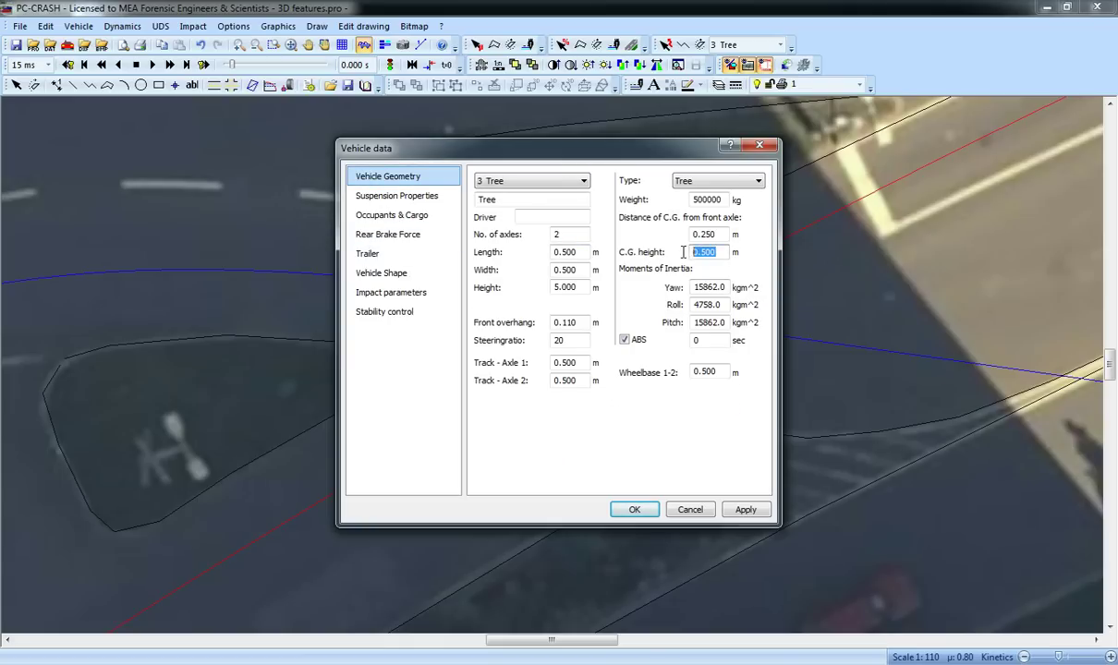
{"action": "type", "text": "1"}
{"action": "key", "text": "Tab"}
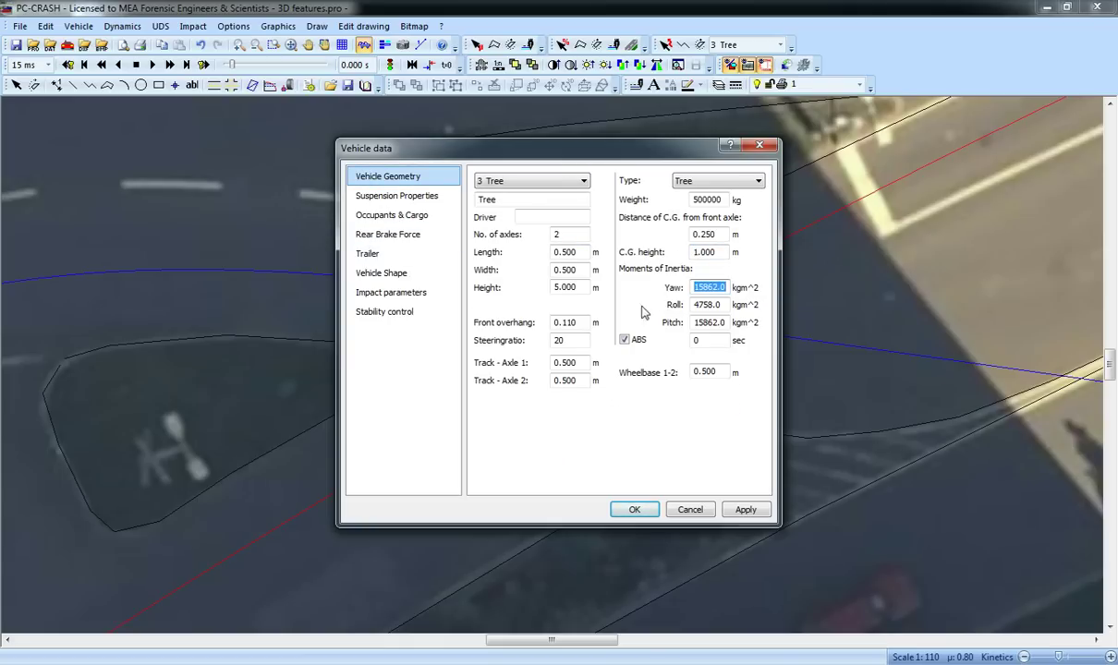
{"action": "left_click", "coordinate": [386, 231]}
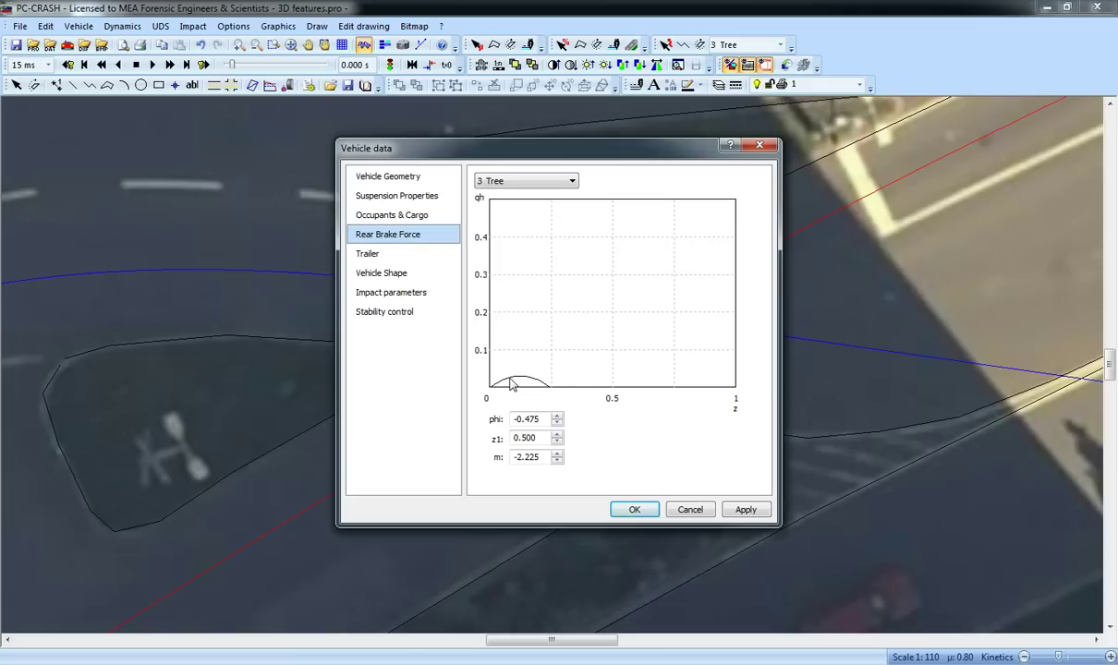
{"action": "left_click", "coordinate": [392, 177]}
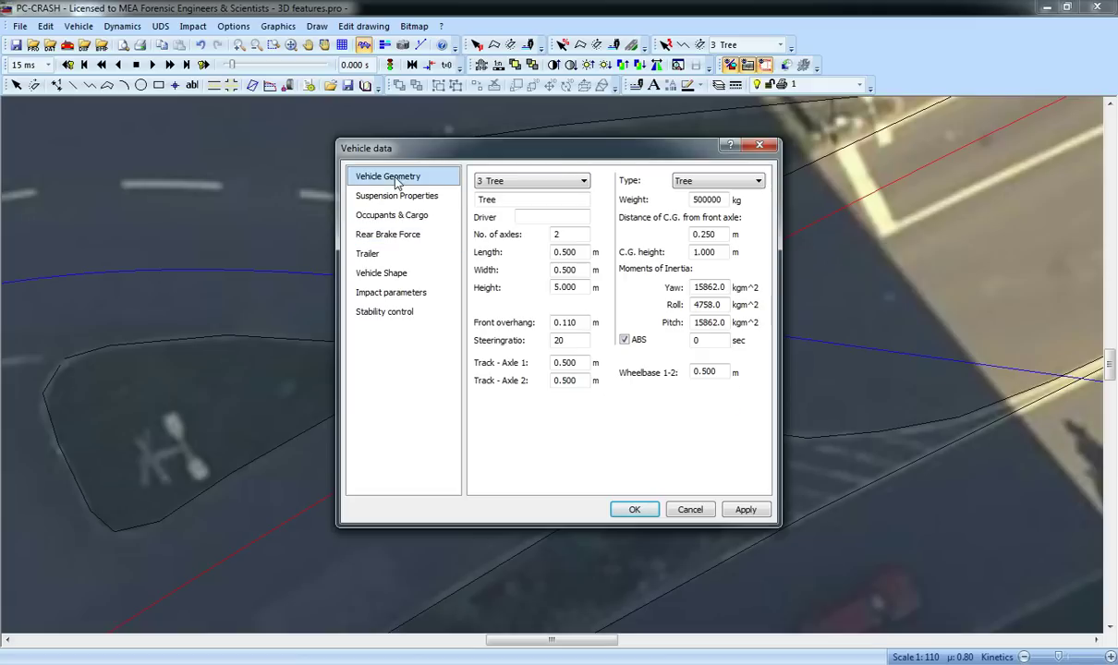
{"action": "left_click", "coordinate": [745, 509]}
{"action": "left_click", "coordinate": [633, 510]}
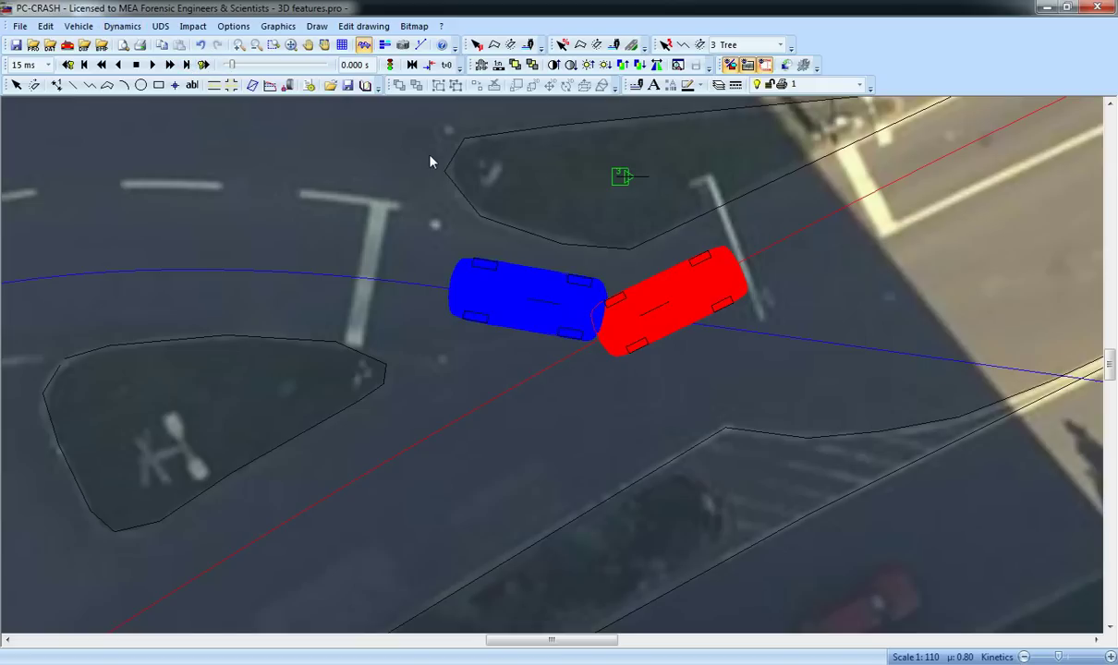
Set the first stiffness value in the tree's suspension properties to 1 N/m, apply it and dismiss the suspension notice.
{"action": "key", "text": "F5"}
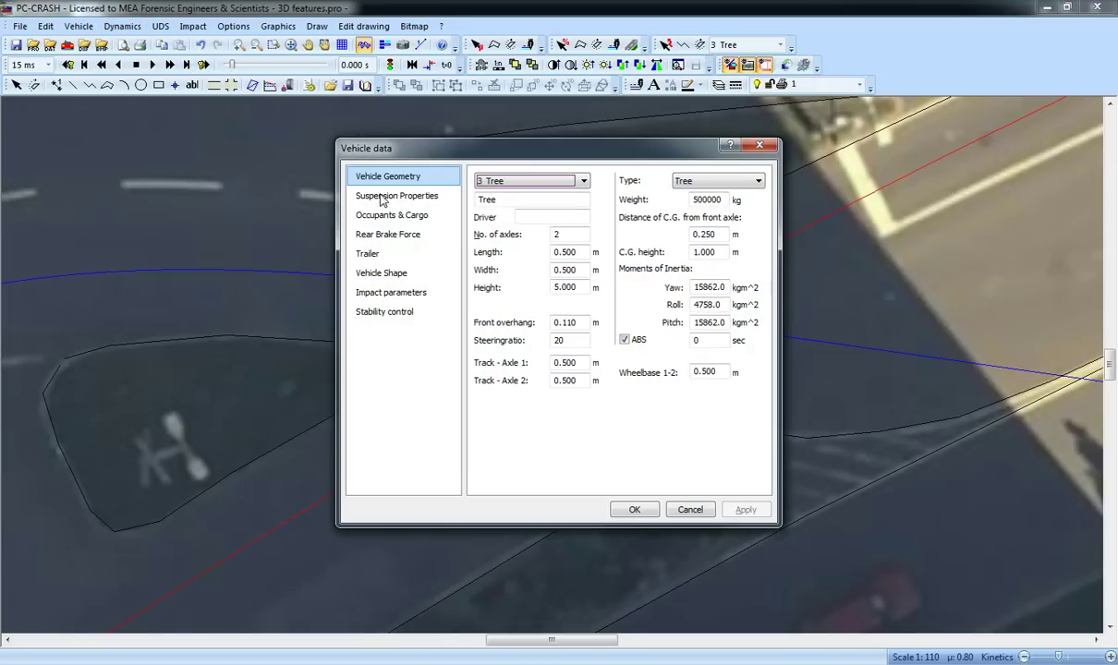
{"action": "left_click", "coordinate": [382, 194]}
{"action": "left_click_drag", "start_coordinate": [528, 288], "coordinate": [444, 290]}
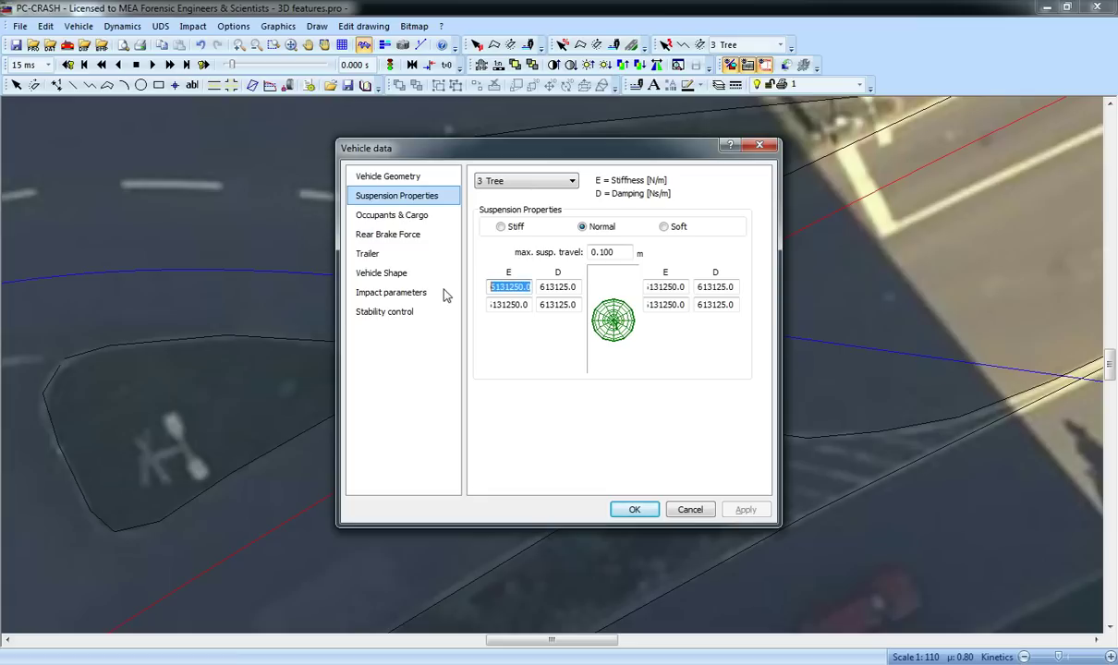
{"action": "type", "text": "1"}
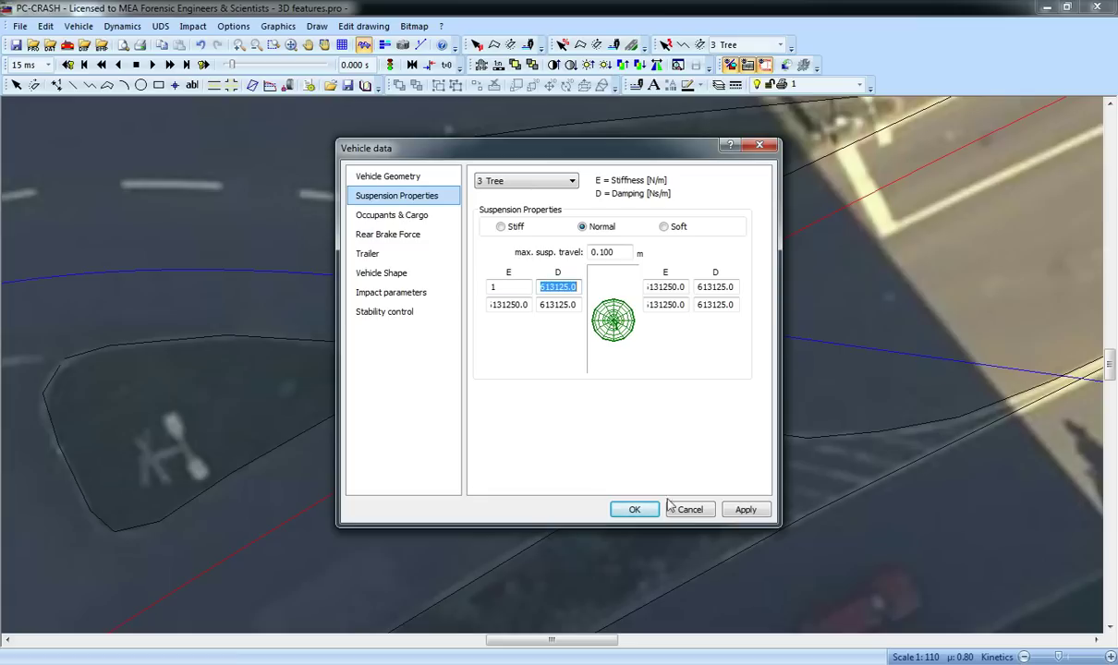
{"action": "left_click", "coordinate": [742, 511]}
{"action": "left_click", "coordinate": [634, 510]}
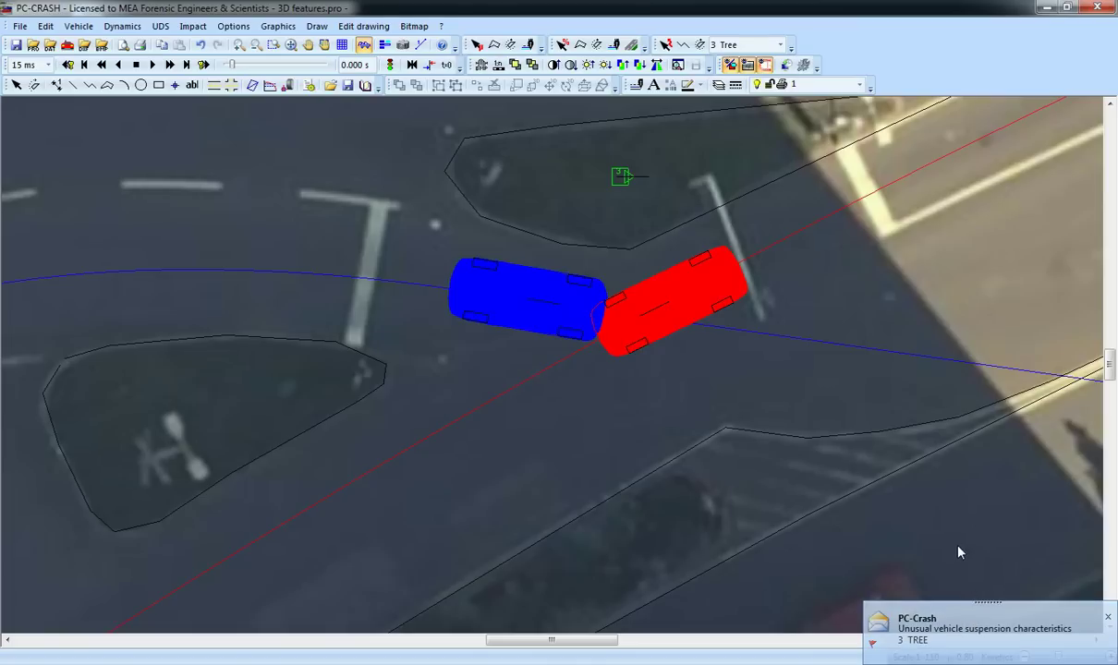
{"action": "left_click", "coordinate": [1108, 618]}
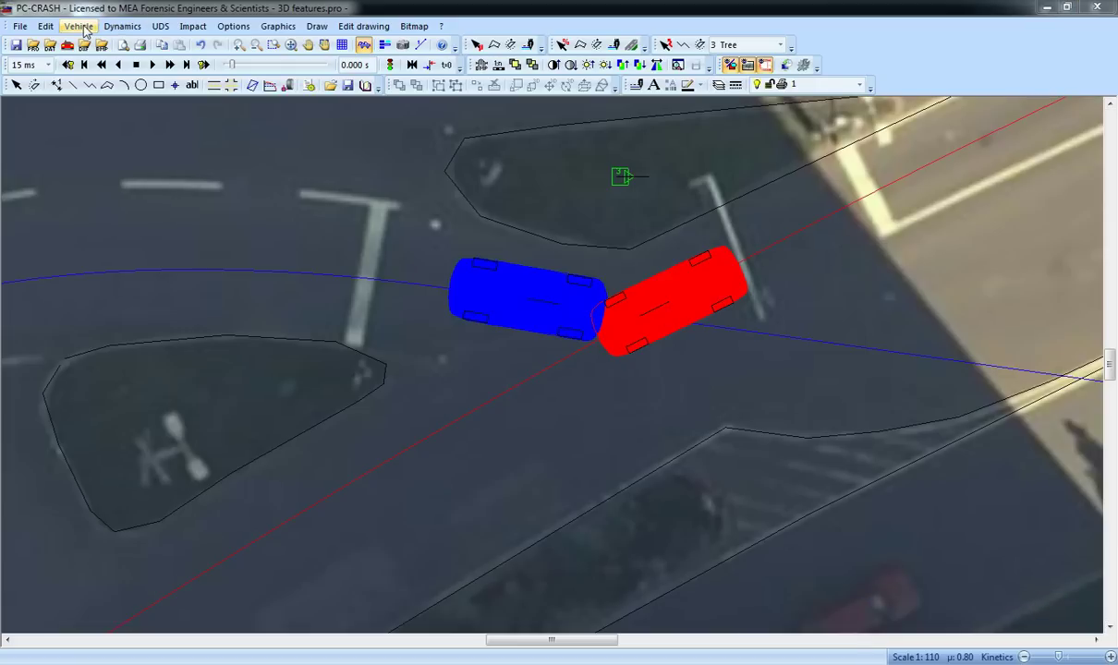
Reset the tree's suspension properties to the Normal preset and accept the vehicle data.
{"action": "key", "text": "F5"}
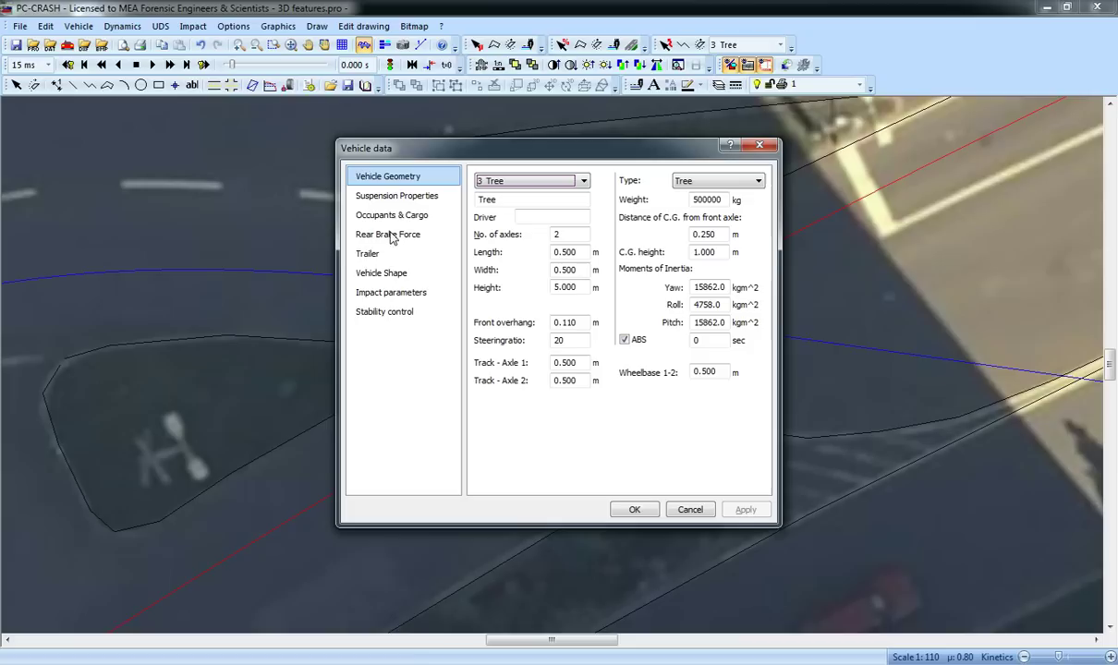
{"action": "left_click", "coordinate": [396, 196]}
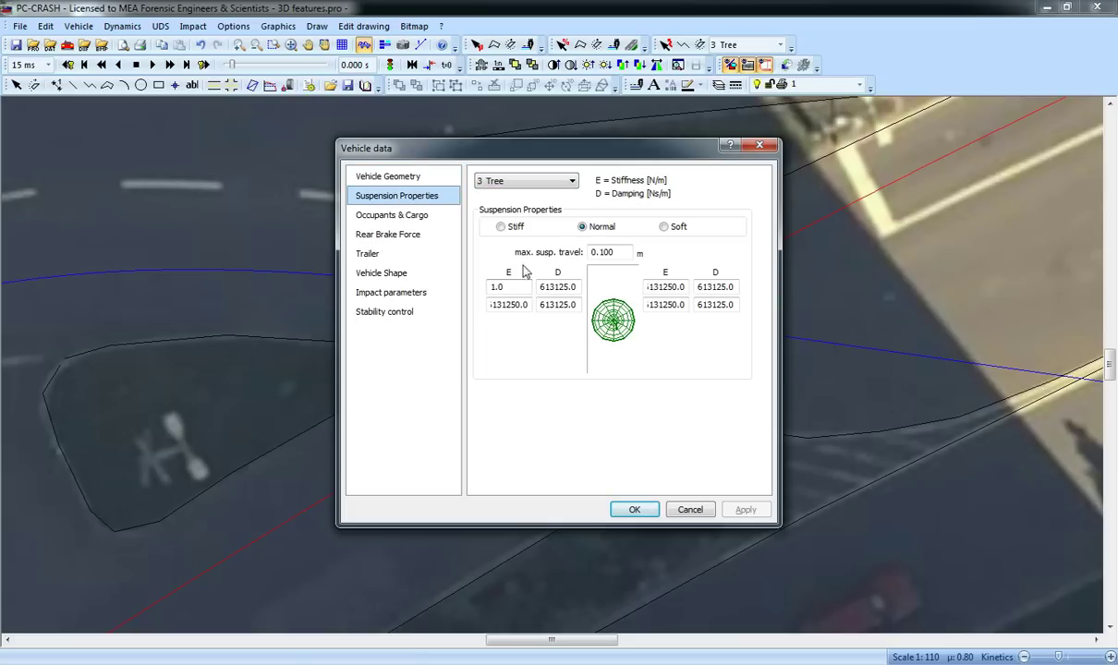
{"action": "left_click", "coordinate": [593, 229]}
{"action": "left_click", "coordinate": [592, 228]}
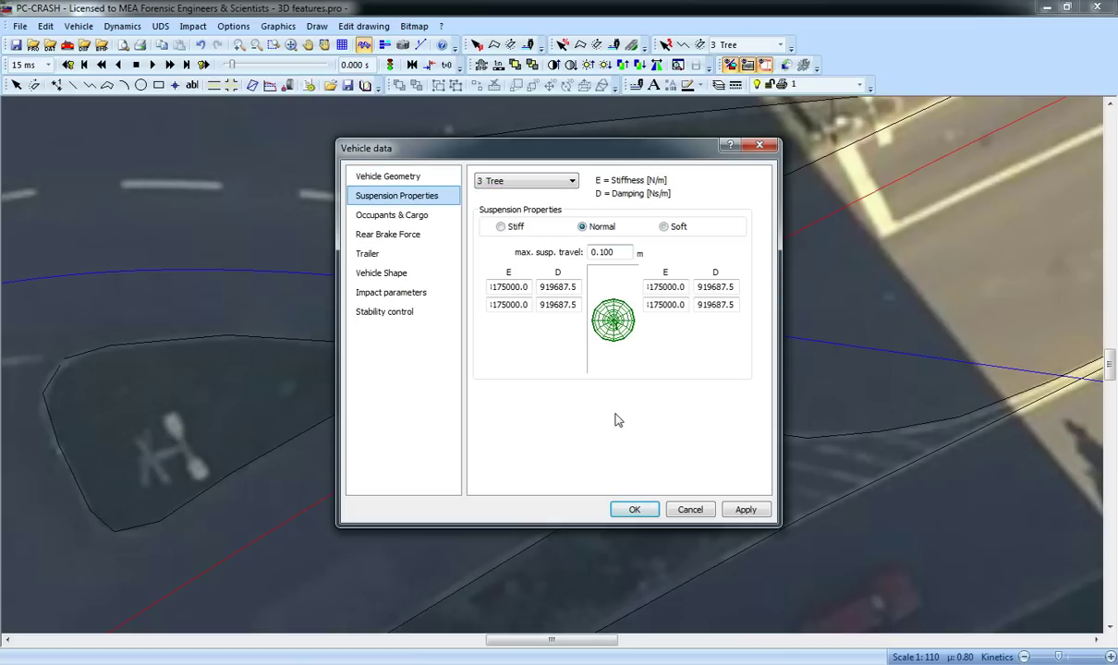
{"action": "left_click", "coordinate": [635, 509]}
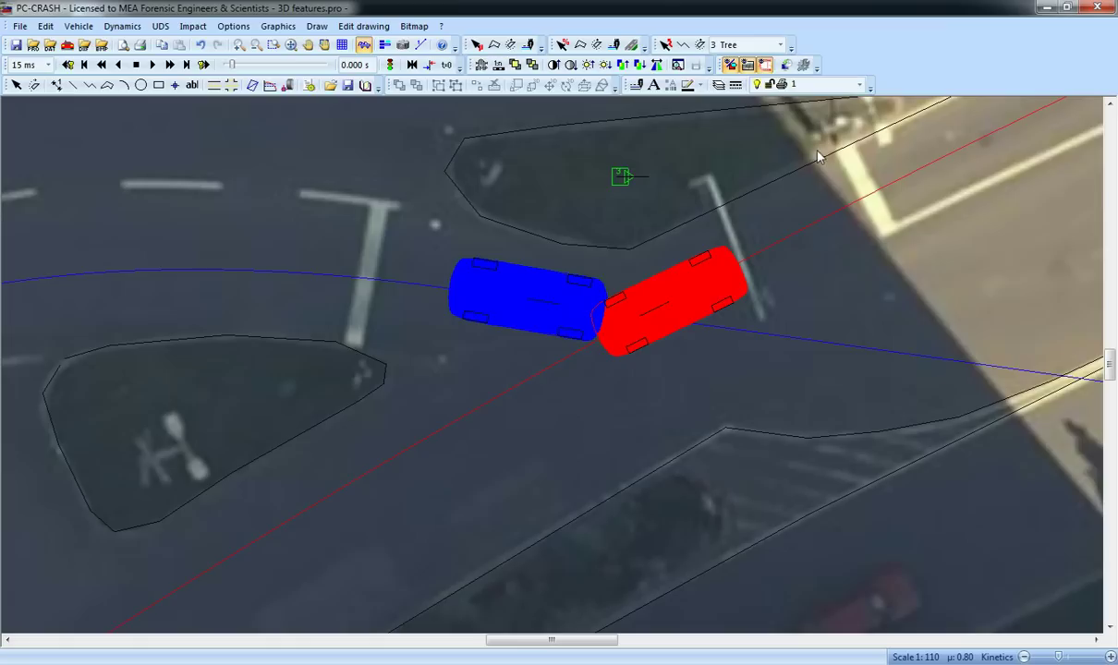
Hide the background bitmap and the cars' solid fill, and switch the DXF blocks' display off and back on.
{"action": "left_click_drag", "start_coordinate": [817, 157], "coordinate": [730, 207]}
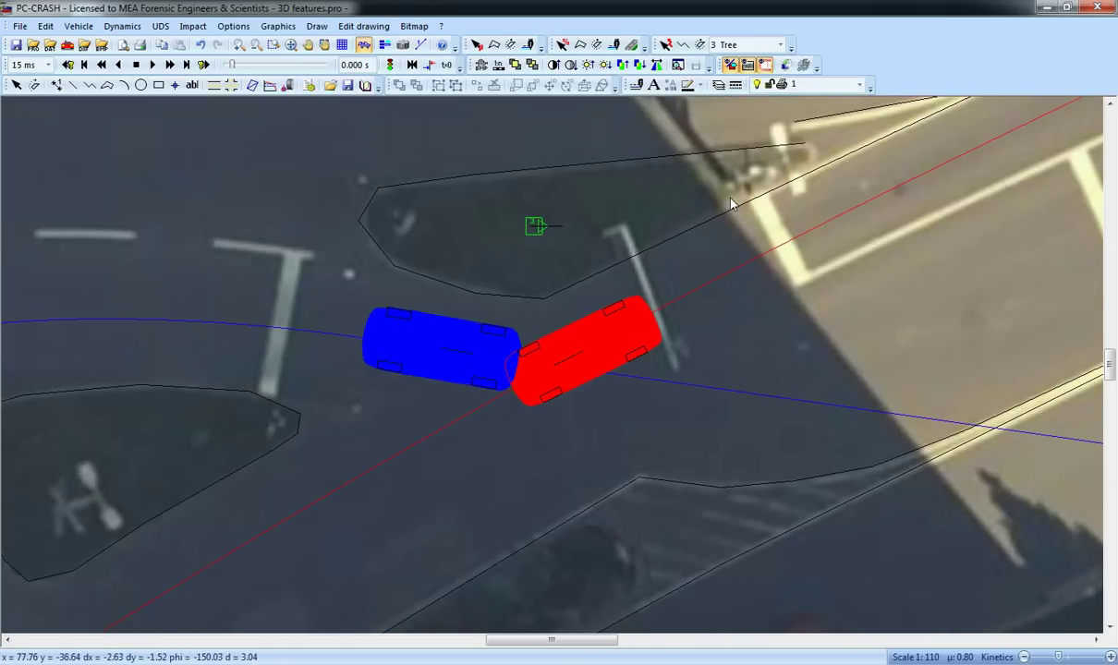
{"action": "left_click", "coordinate": [749, 65]}
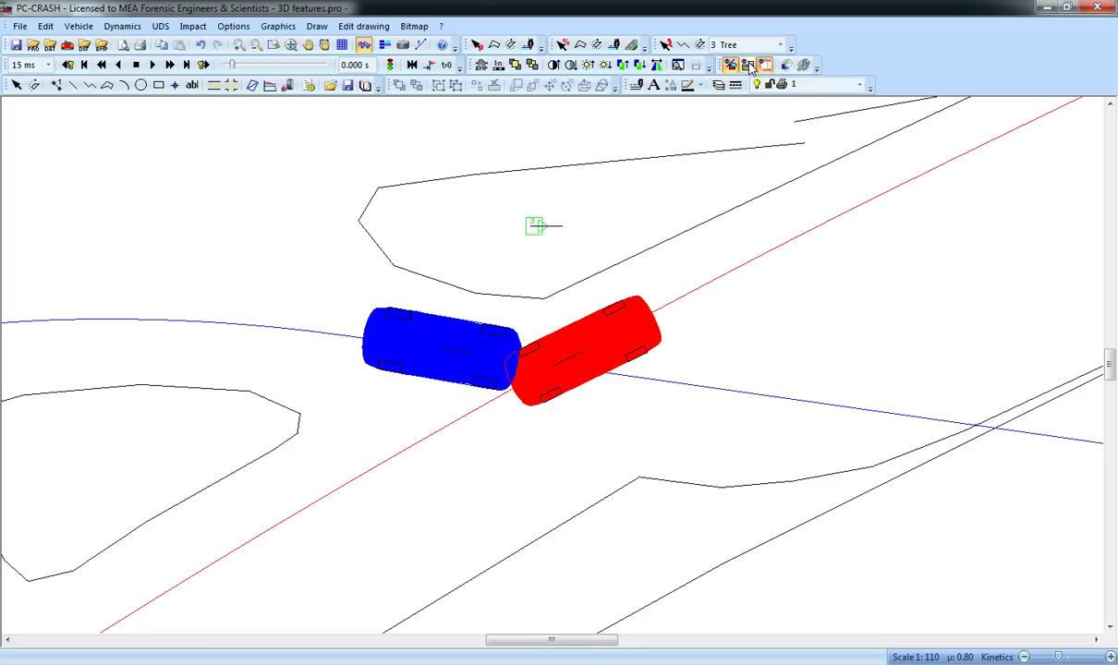
{"action": "left_click", "coordinate": [750, 65]}
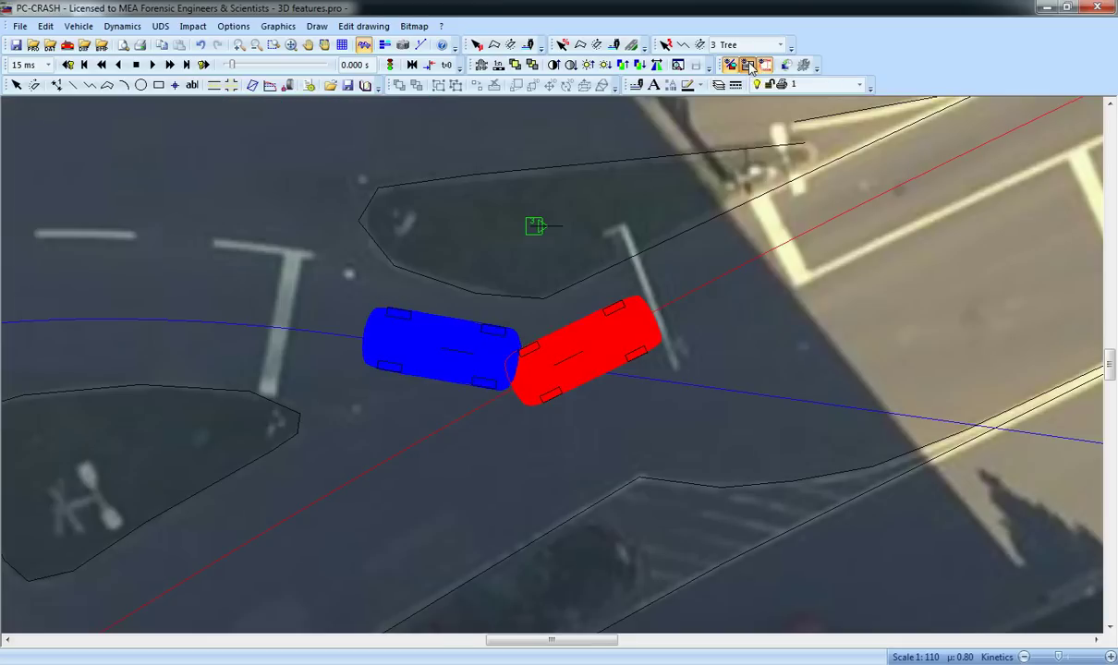
{"action": "left_click", "coordinate": [750, 64]}
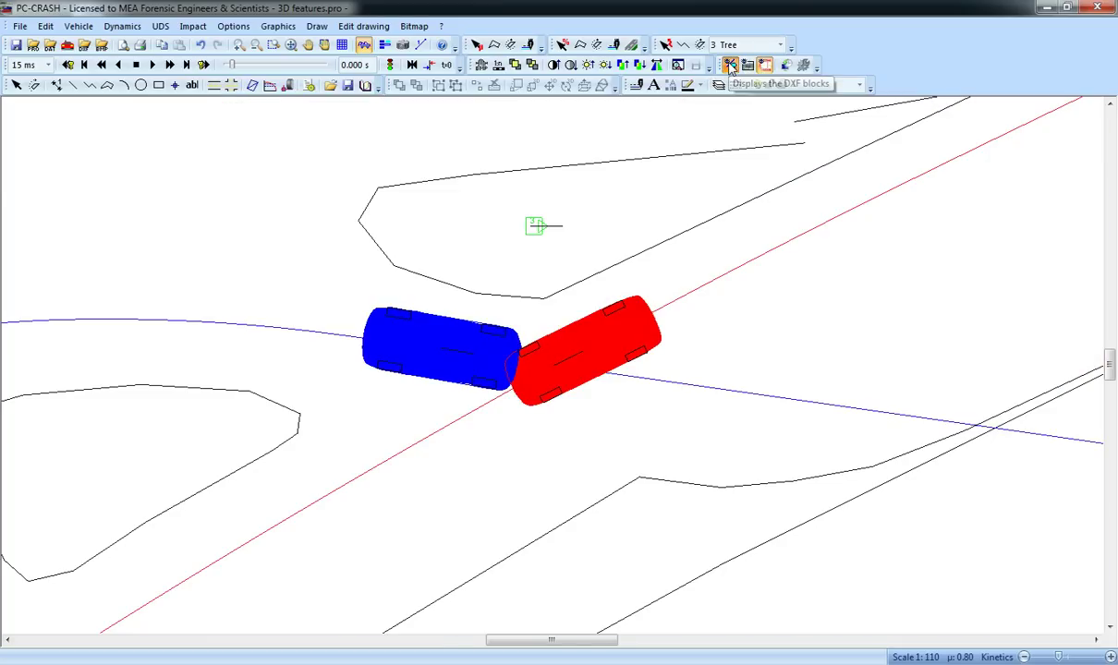
{"action": "left_click", "coordinate": [730, 66]}
{"action": "left_click", "coordinate": [731, 66]}
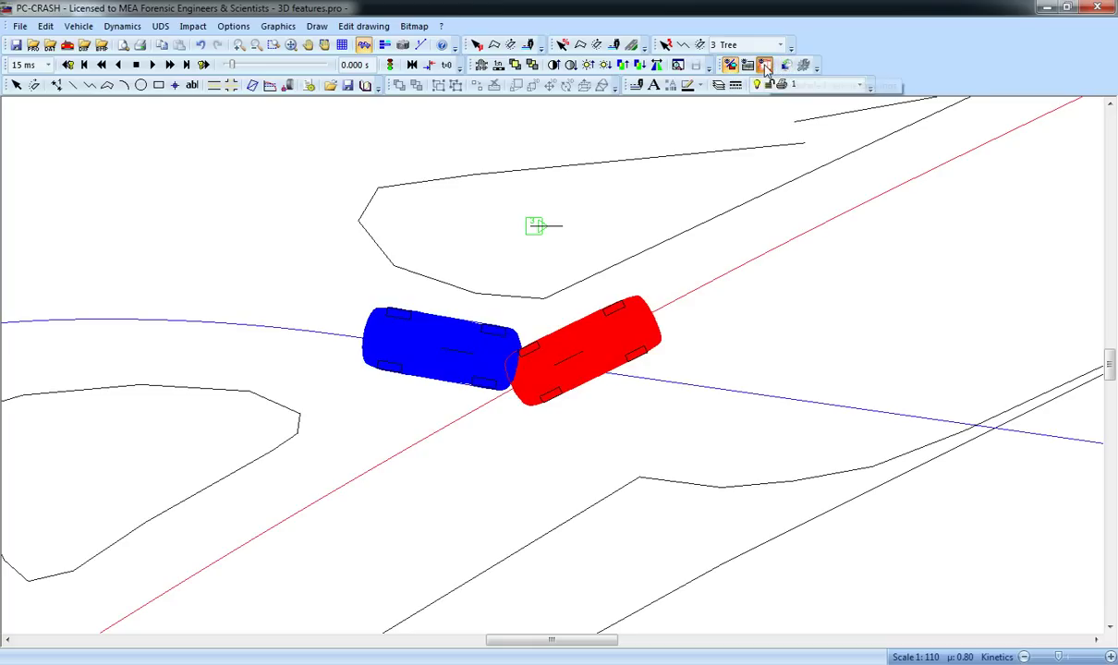
{"action": "left_click", "coordinate": [766, 66]}
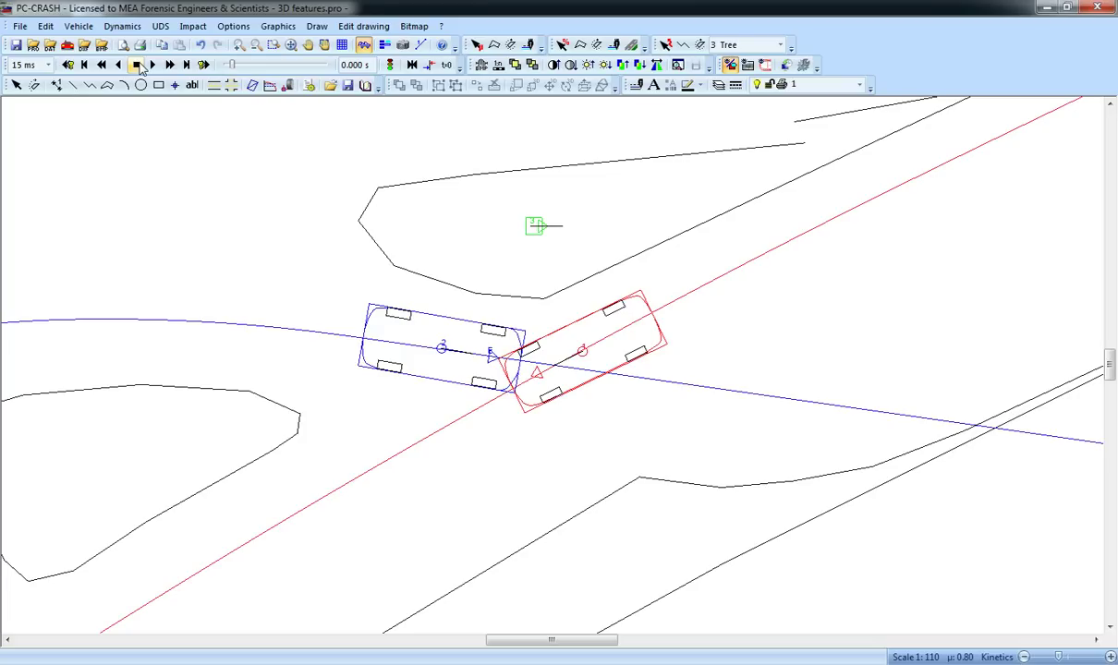
Calculate the crash between the BMW-530 and BMW-X5 and simulate the post-impact motion to its end.
{"action": "key", "text": "F8"}
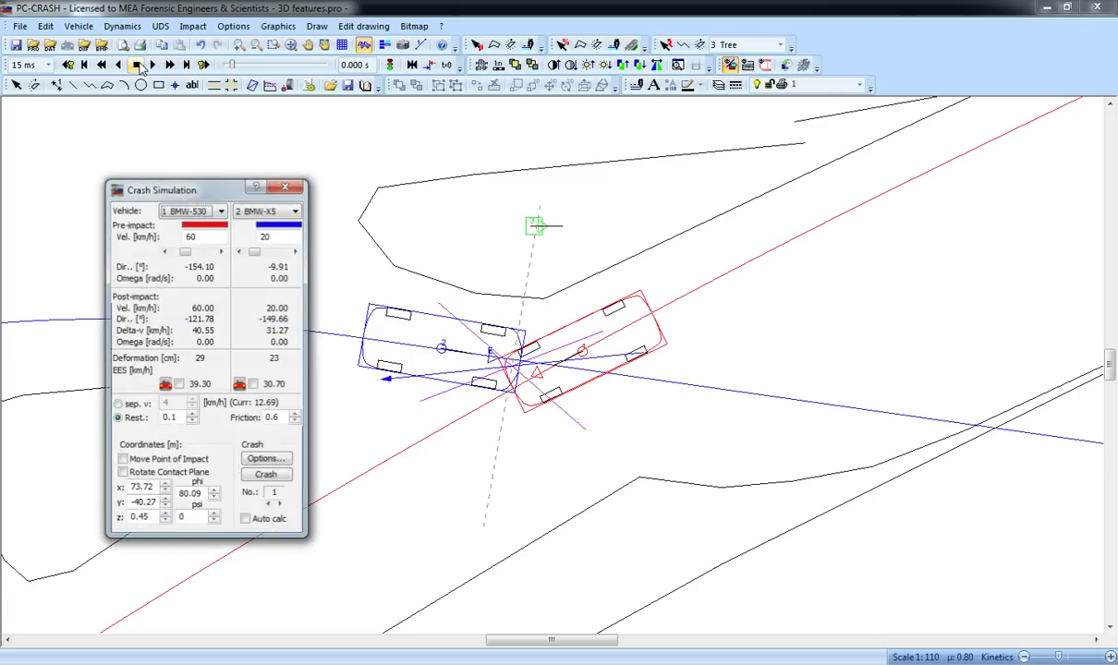
{"action": "left_click", "coordinate": [271, 481]}
{"action": "left_click", "coordinate": [270, 479]}
{"action": "left_click", "coordinate": [170, 65]}
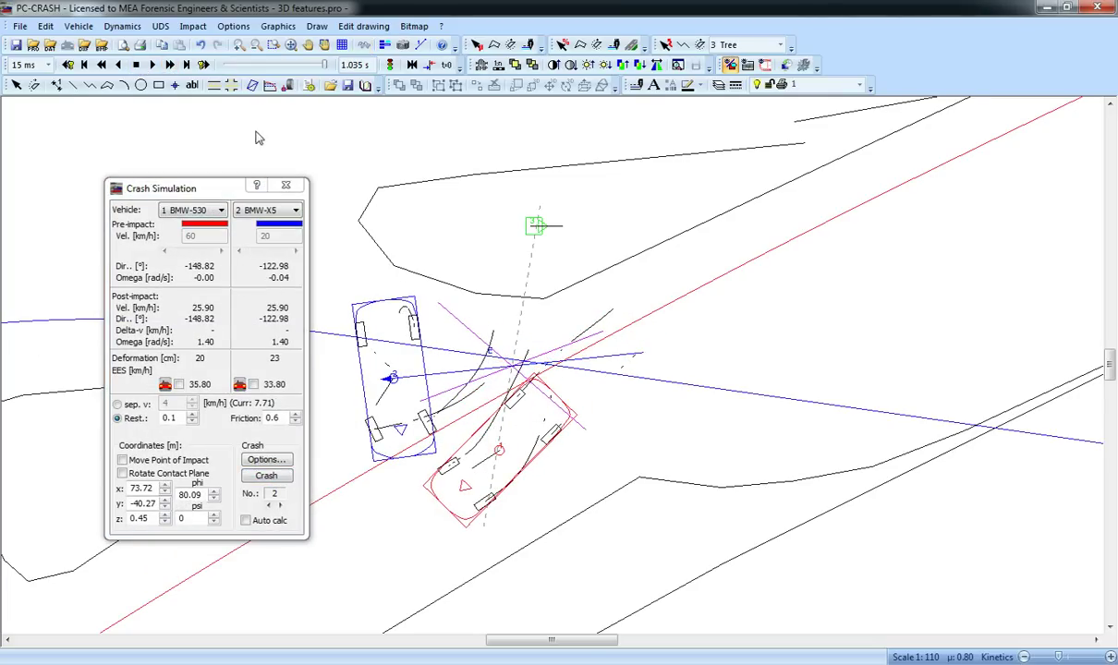
Return to the impact, simulate the pre-impact phase backwards, reset the time to 0 s and close the crash simulation.
{"action": "left_click", "coordinate": [136, 66]}
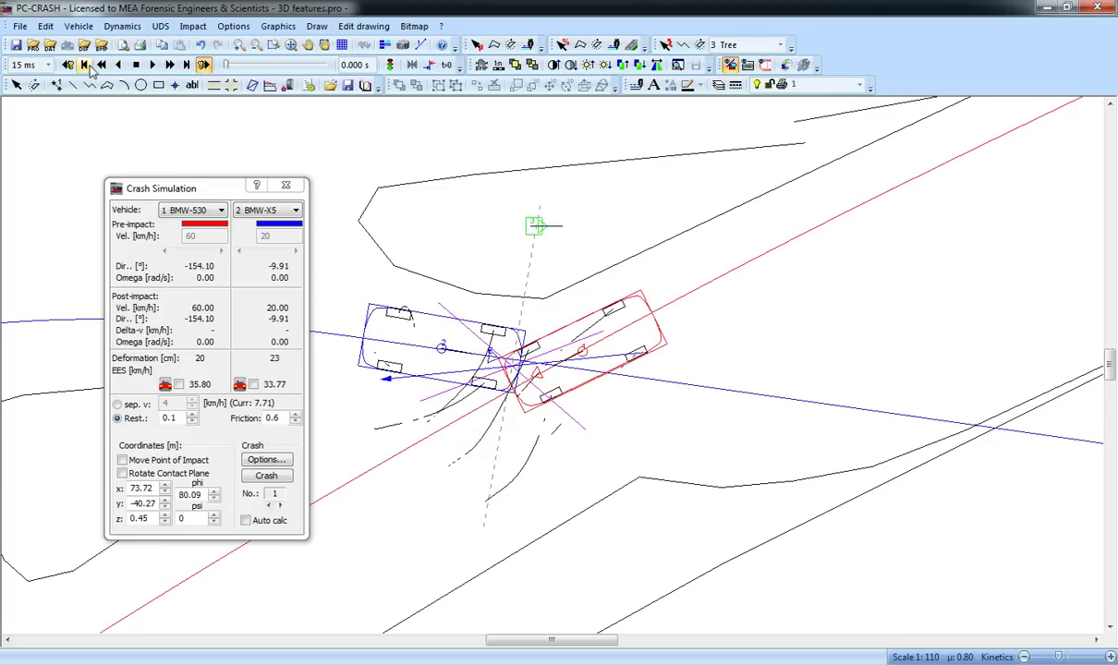
{"action": "left_click", "coordinate": [102, 66]}
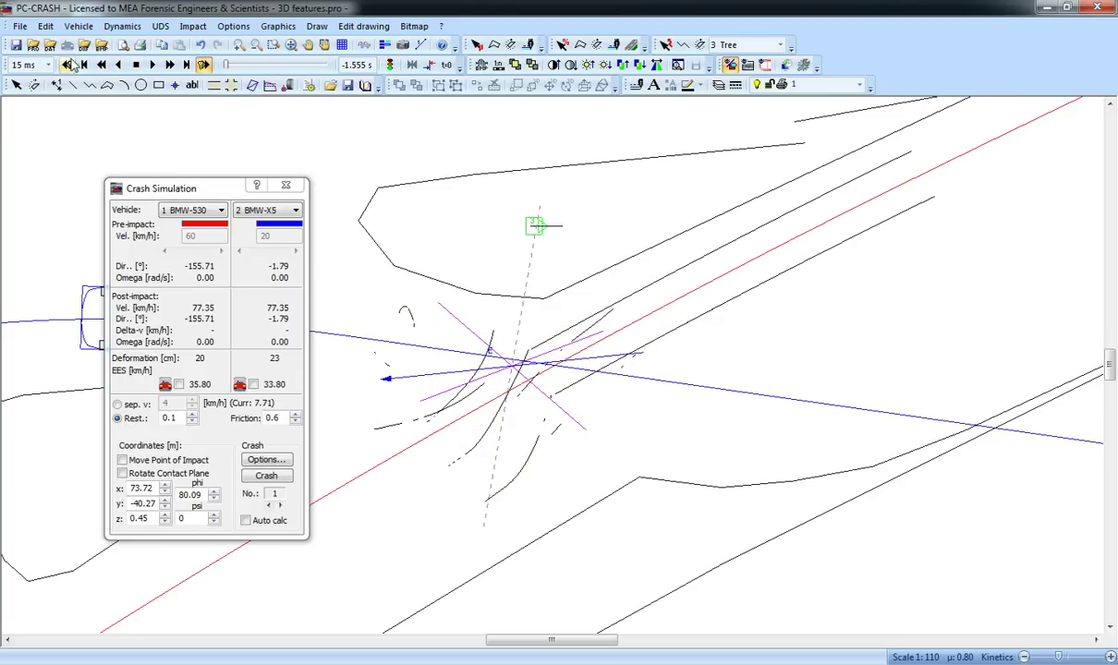
{"action": "left_click", "coordinate": [136, 65]}
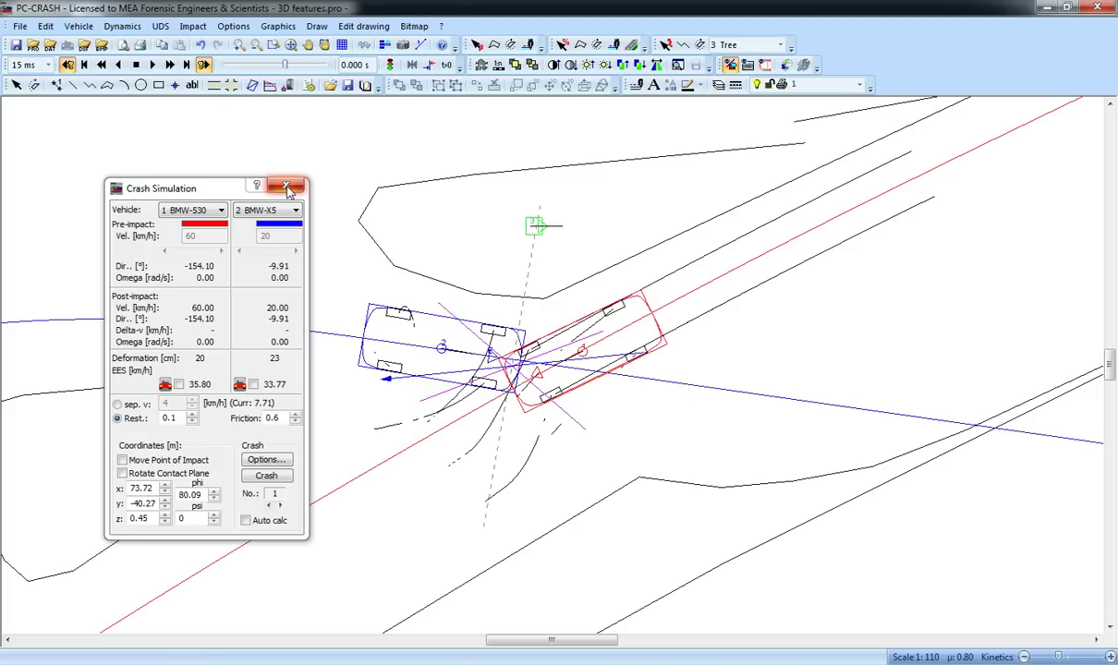
{"action": "left_click", "coordinate": [287, 188]}
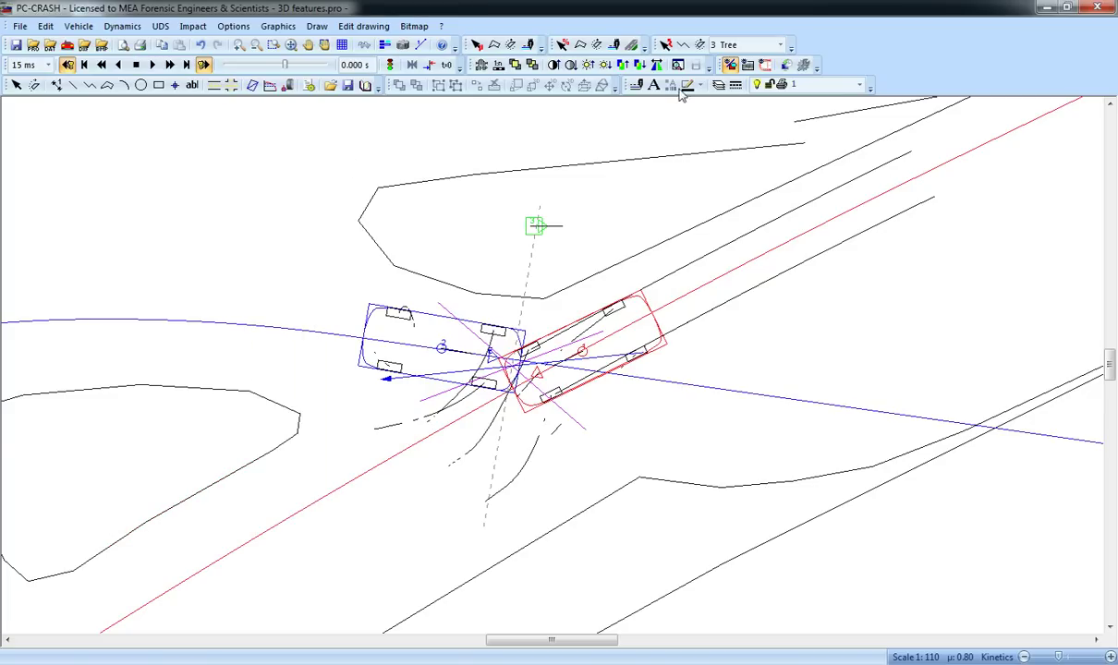
Apply the display settings that show the background bitmap and move the simulation to -1.351 s with both cars in view.
{"action": "left_click", "coordinate": [749, 69]}
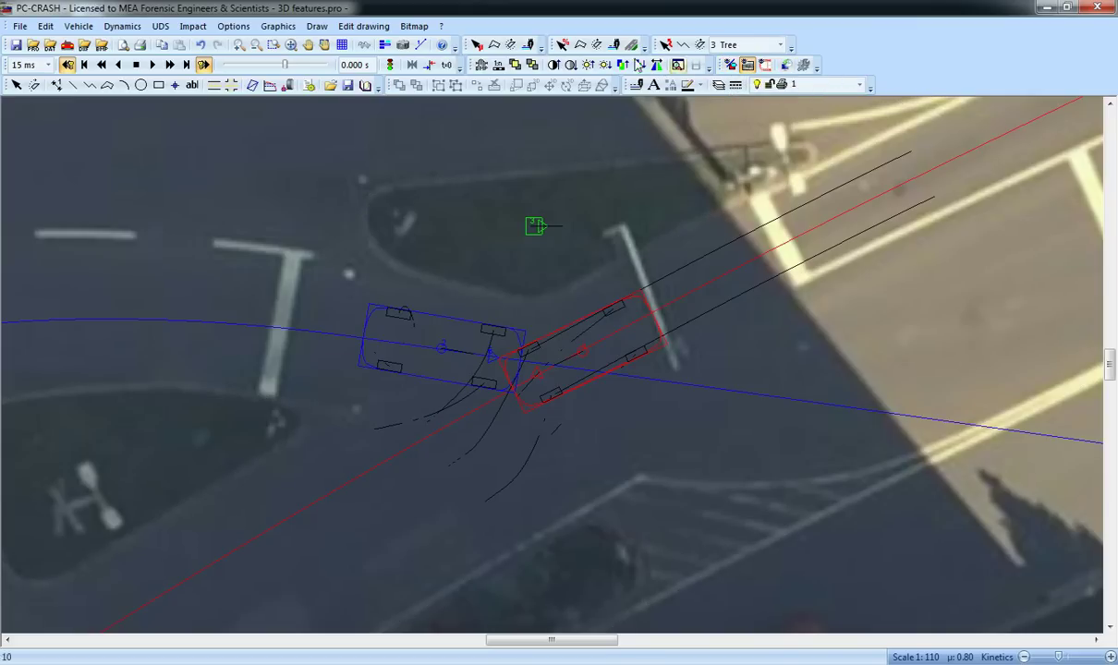
{"action": "left_click_drag", "start_coordinate": [284, 64], "coordinate": [233, 109]}
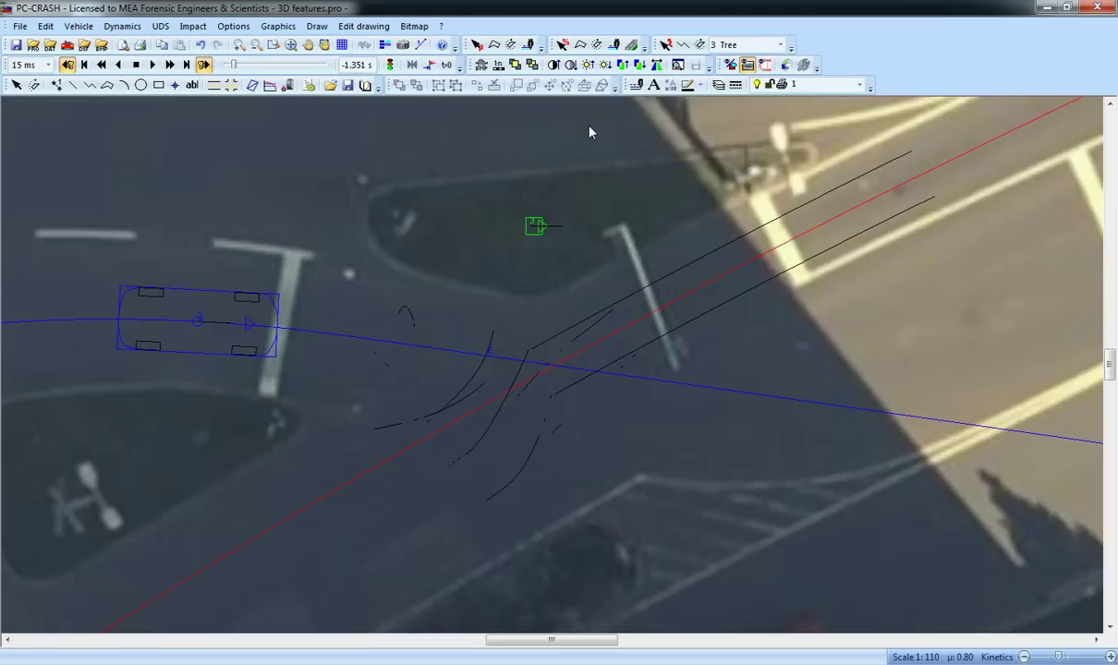
{"action": "scroll", "coordinate": [588, 131], "scroll_direction": "down", "scroll_amount": 3}
{"action": "left_click_drag", "start_coordinate": [613, 157], "coordinate": [506, 238]}
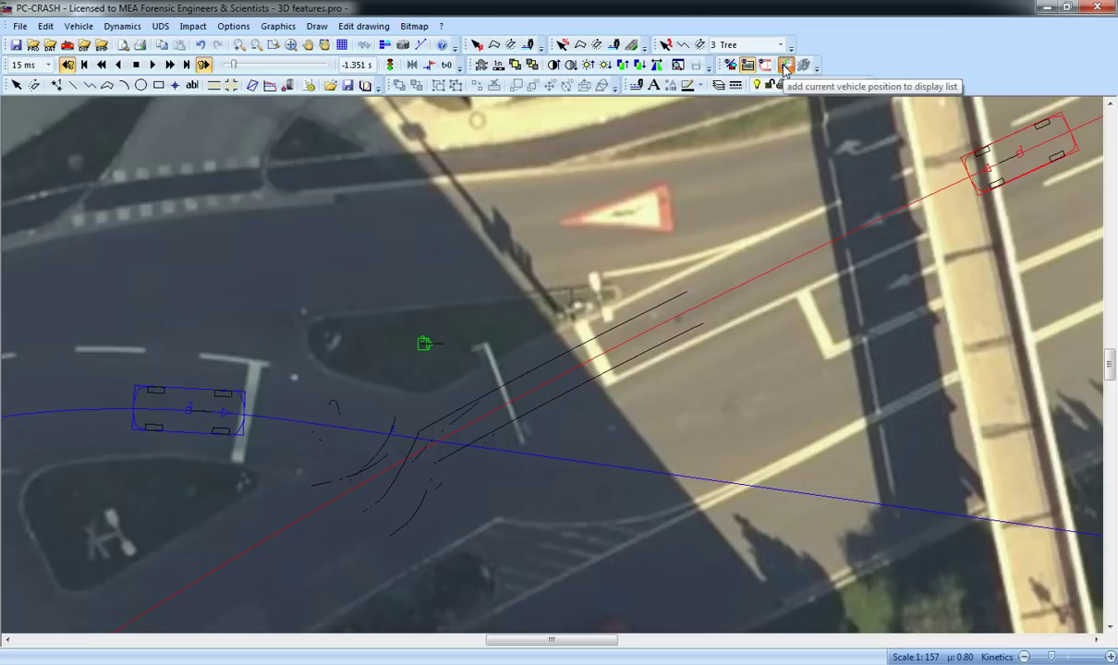
Add the vehicle positions at -1.351 s, -0.495 s and 0 s to the display list and go to the simulation's end.
{"action": "left_click_drag", "start_coordinate": [234, 64], "coordinate": [268, 64]}
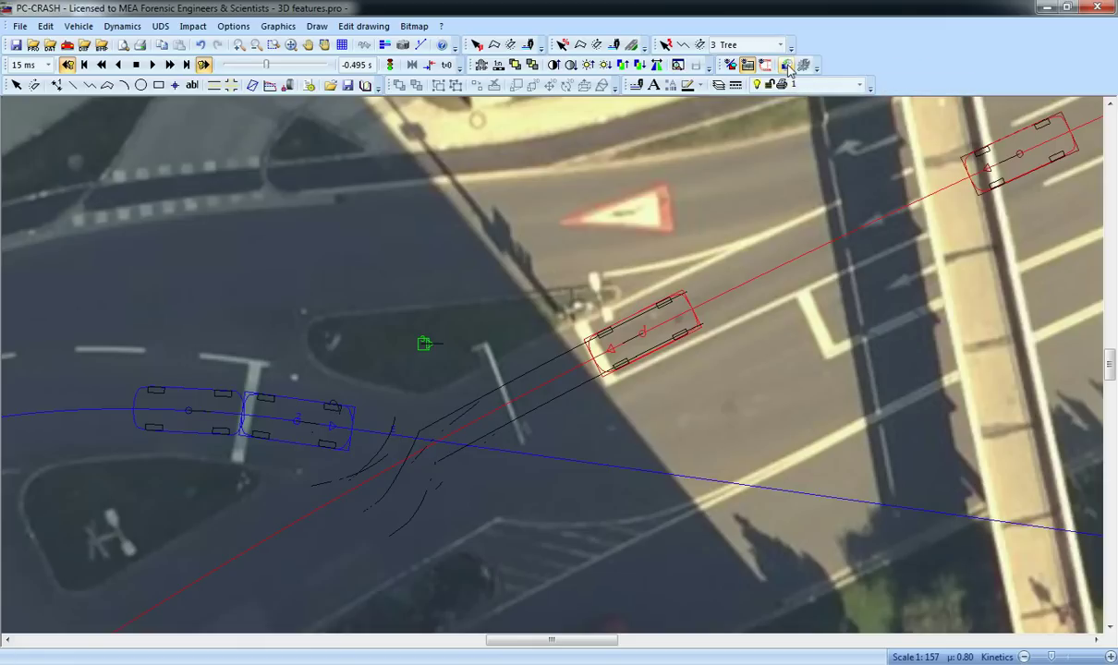
{"action": "left_click_drag", "start_coordinate": [266, 67], "coordinate": [286, 72]}
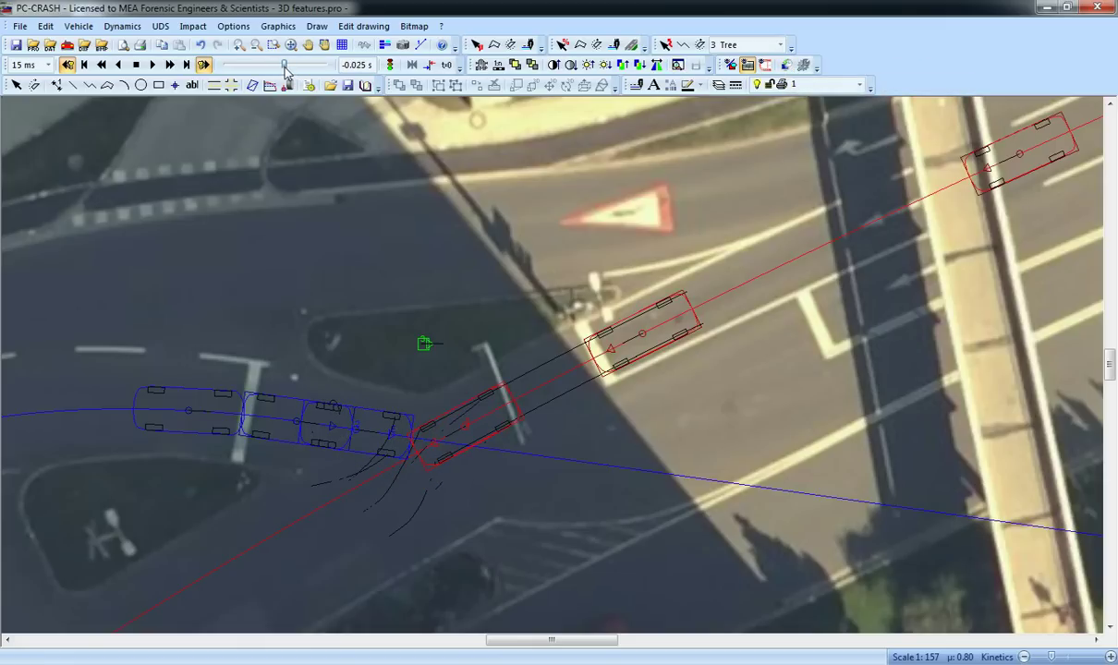
{"action": "left_click", "coordinate": [136, 66]}
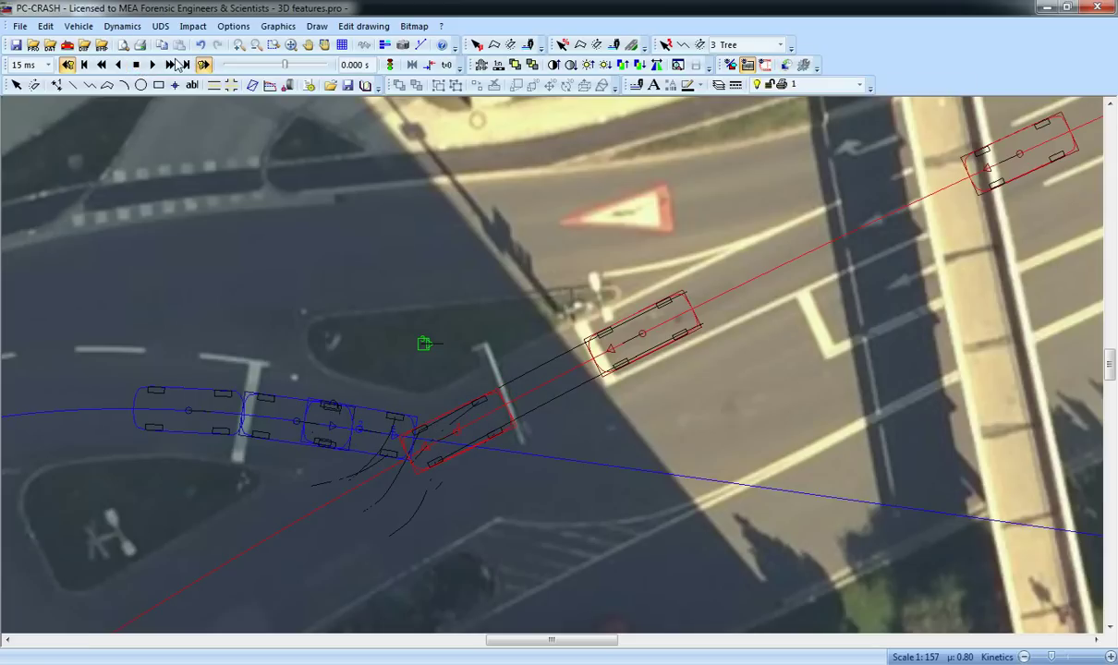
{"action": "left_click_drag", "start_coordinate": [282, 63], "coordinate": [193, 64]}
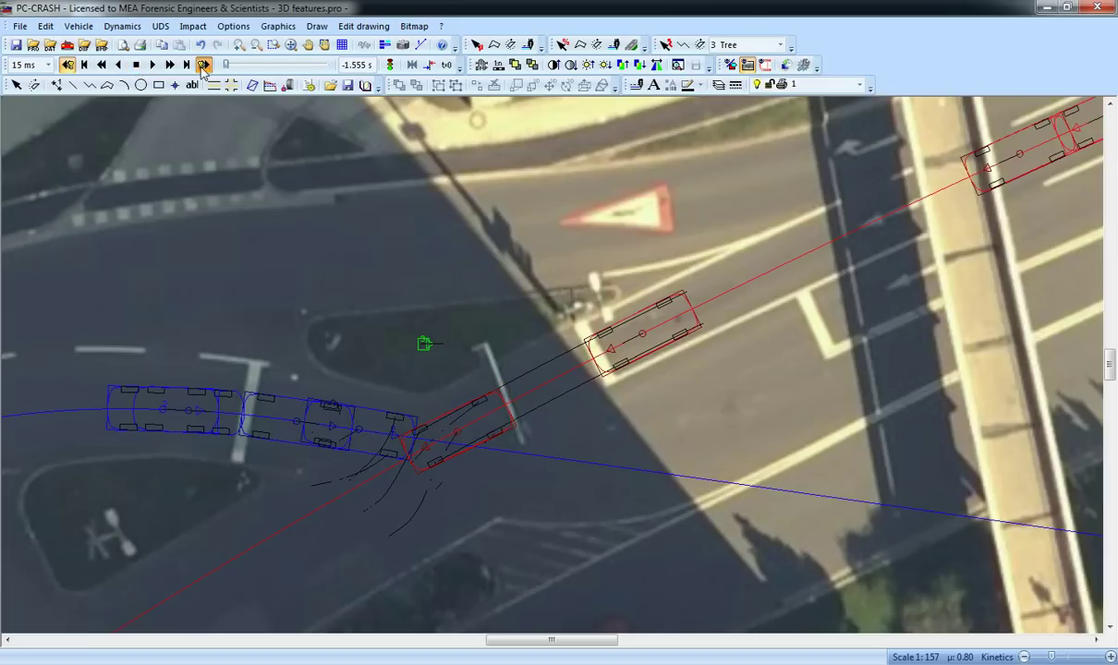
{"action": "left_click", "coordinate": [203, 64]}
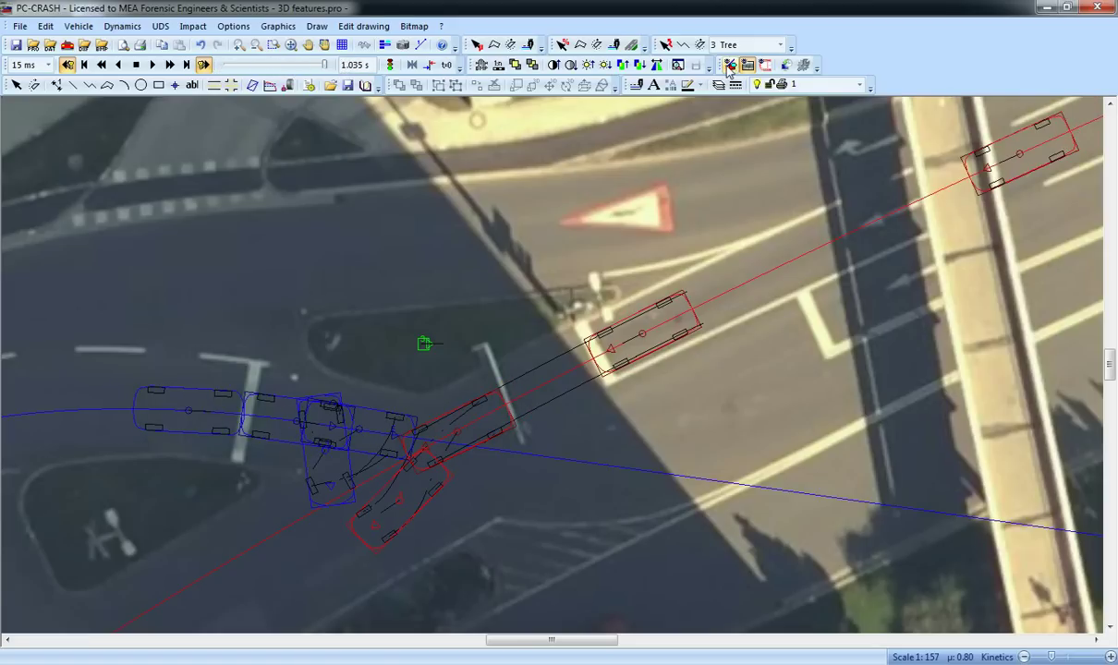
In the user-defined vehicle positions, hide the BMW-X5 at -0.495 s and the tree at all three times.
{"action": "left_click", "coordinate": [803, 65]}
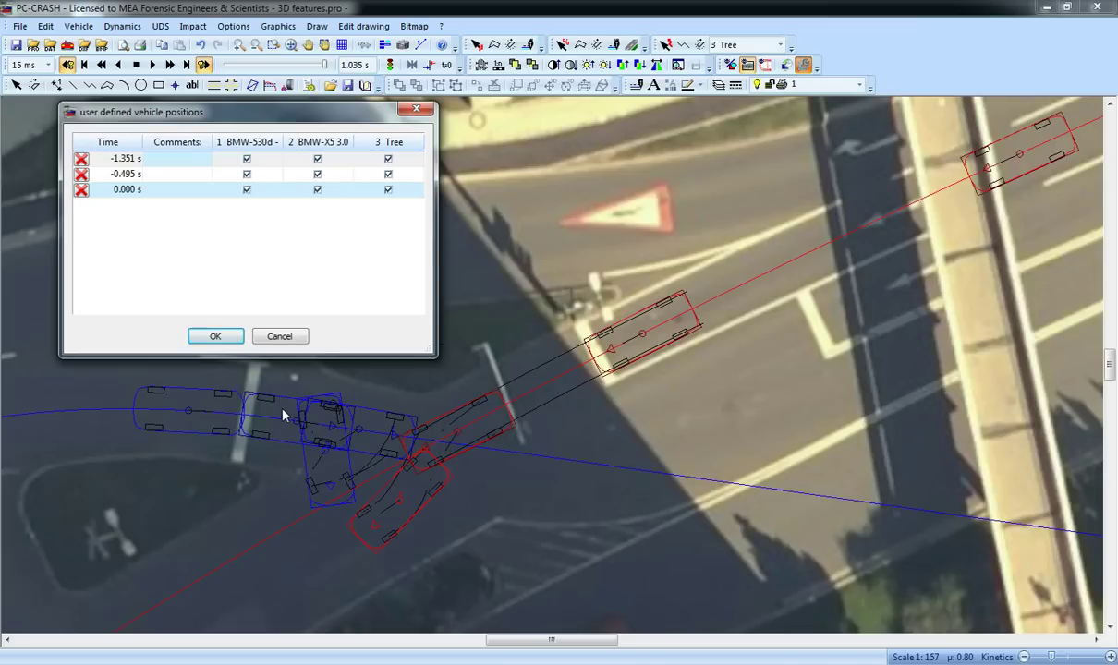
{"action": "left_click", "coordinate": [317, 173]}
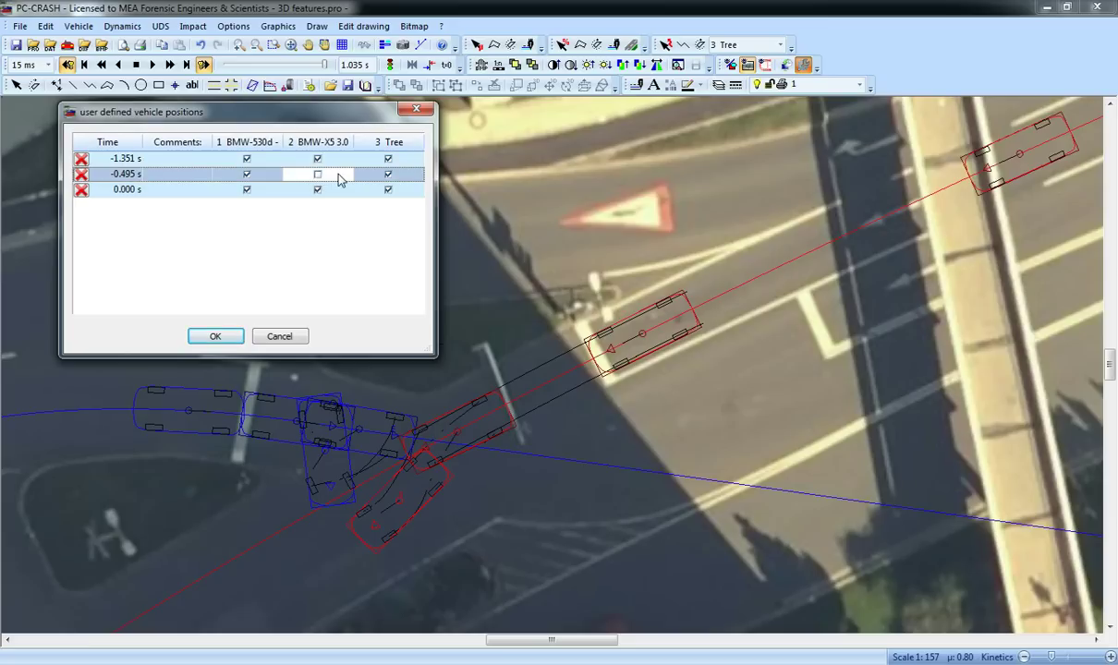
{"action": "left_click", "coordinate": [388, 174]}
{"action": "left_click", "coordinate": [388, 158]}
{"action": "left_click", "coordinate": [389, 189]}
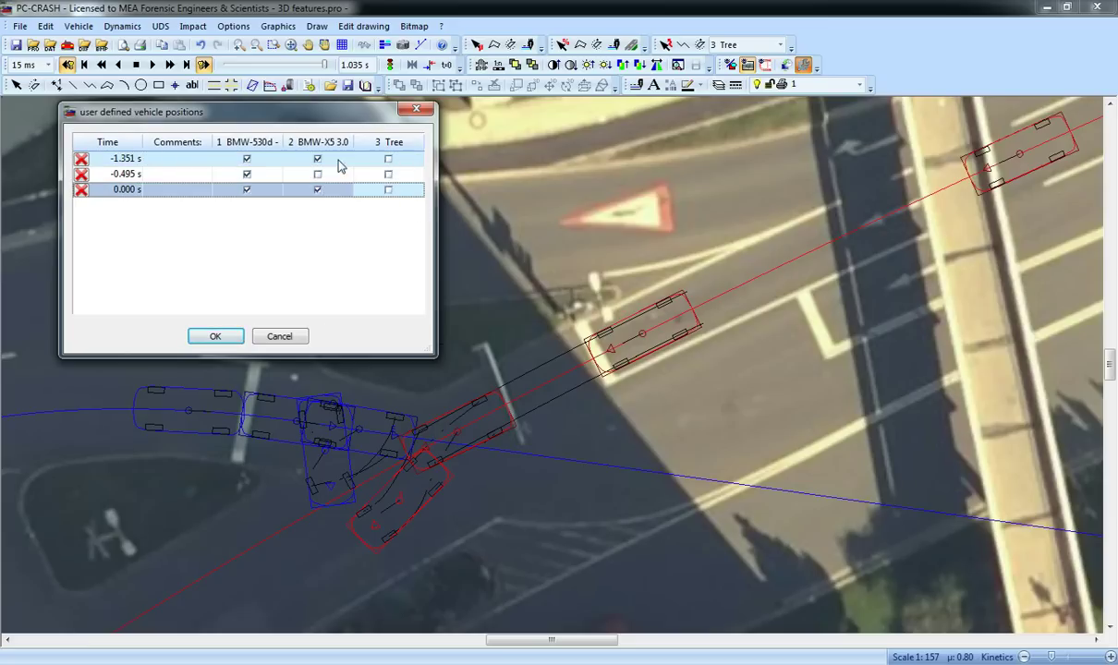
Comment the -0.495 s position "Red crosses", the 0 s position "Impact" and the -1.351 s position "Blue crosses", and accept the list.
{"action": "left_click", "coordinate": [176, 174]}
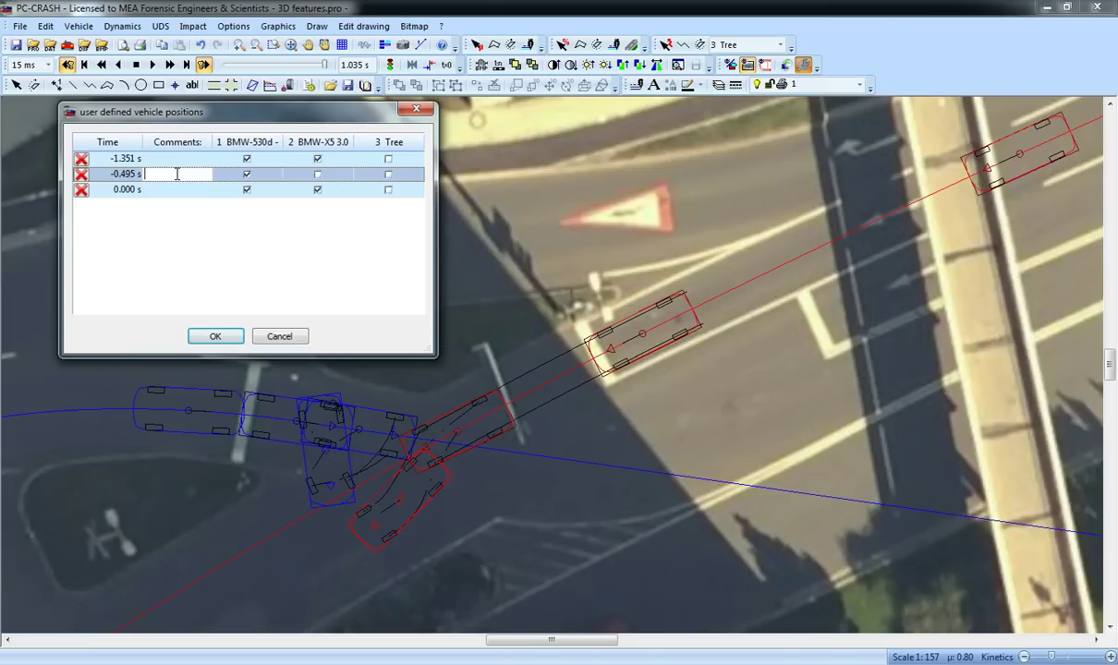
{"action": "type", "text": "Red crosses"}
{"action": "left_click", "coordinate": [178, 190]}
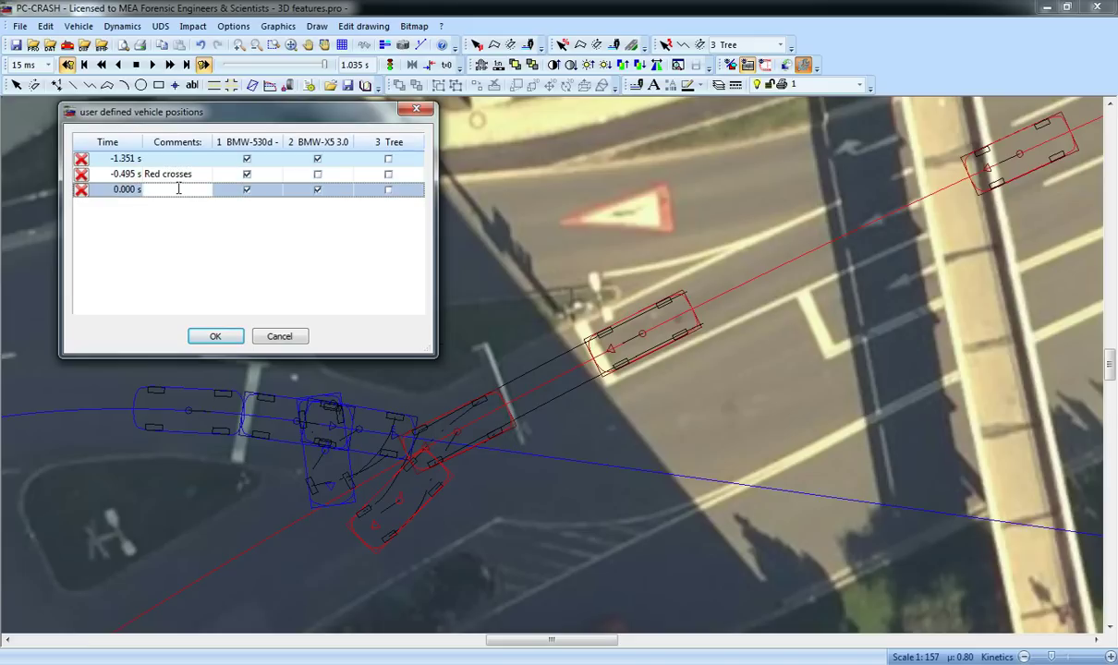
{"action": "type", "text": "Impact"}
{"action": "left_click", "coordinate": [183, 159]}
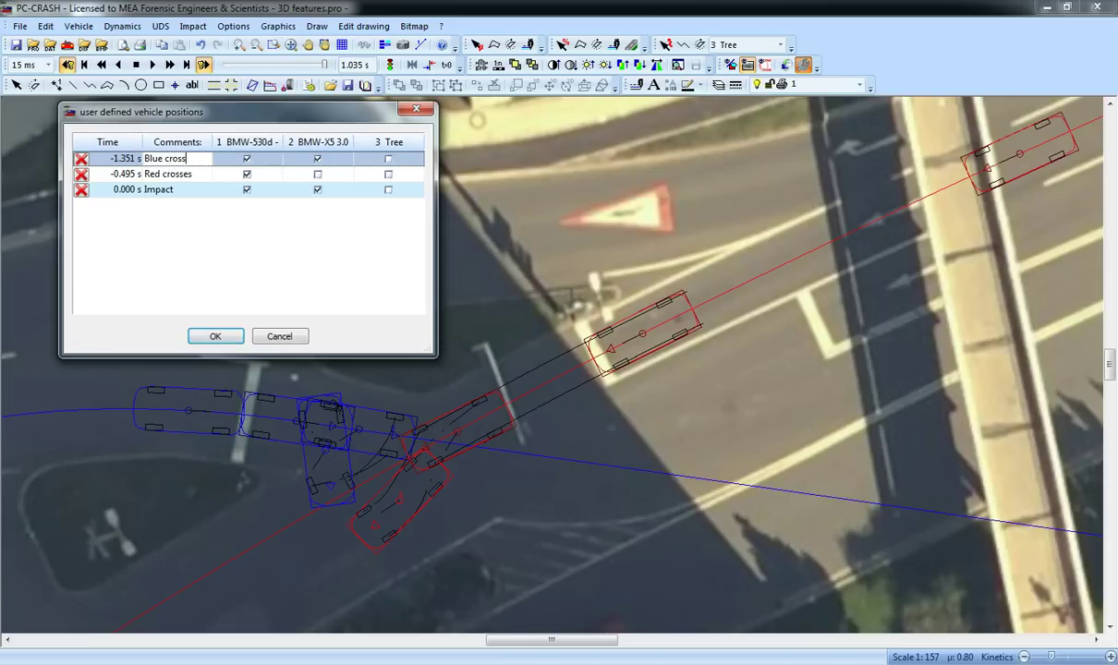
{"action": "type", "text": "Blue crosses"}
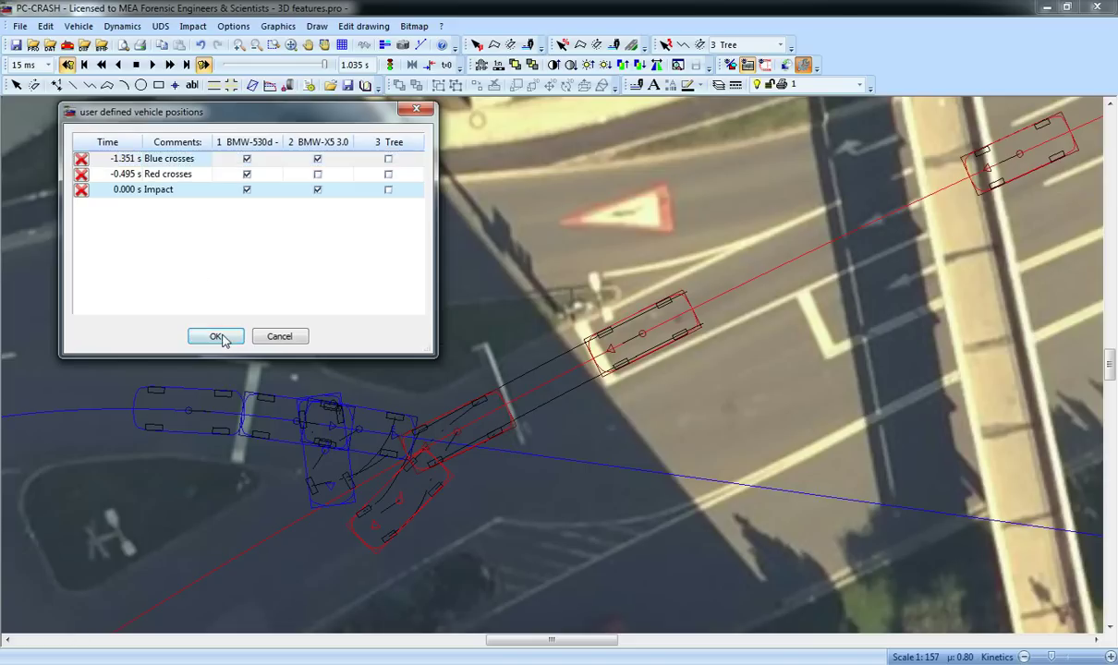
{"action": "left_click", "coordinate": [229, 337]}
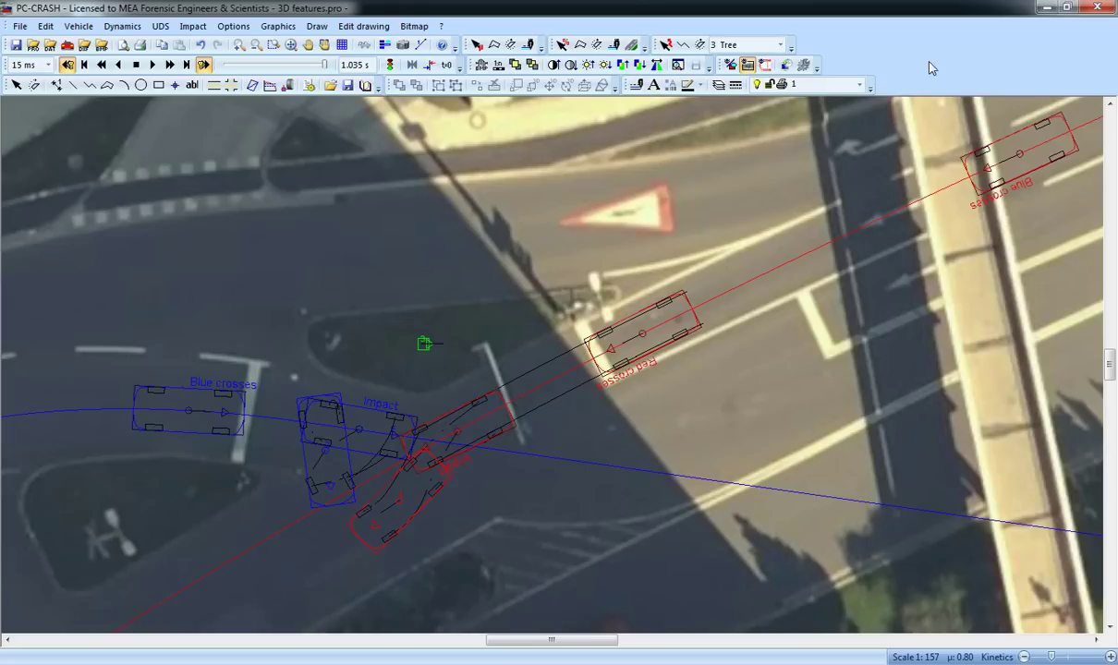
Open the 3D visualization of the cars and tree and apply the display settings with solid fill and detailed 3D car models.
{"action": "key", "text": "F9"}
{"action": "left_click_drag", "start_coordinate": [740, 294], "coordinate": [573, 220]}
{"action": "scroll", "coordinate": [567, 211], "scroll_direction": "down", "scroll_amount": 5}
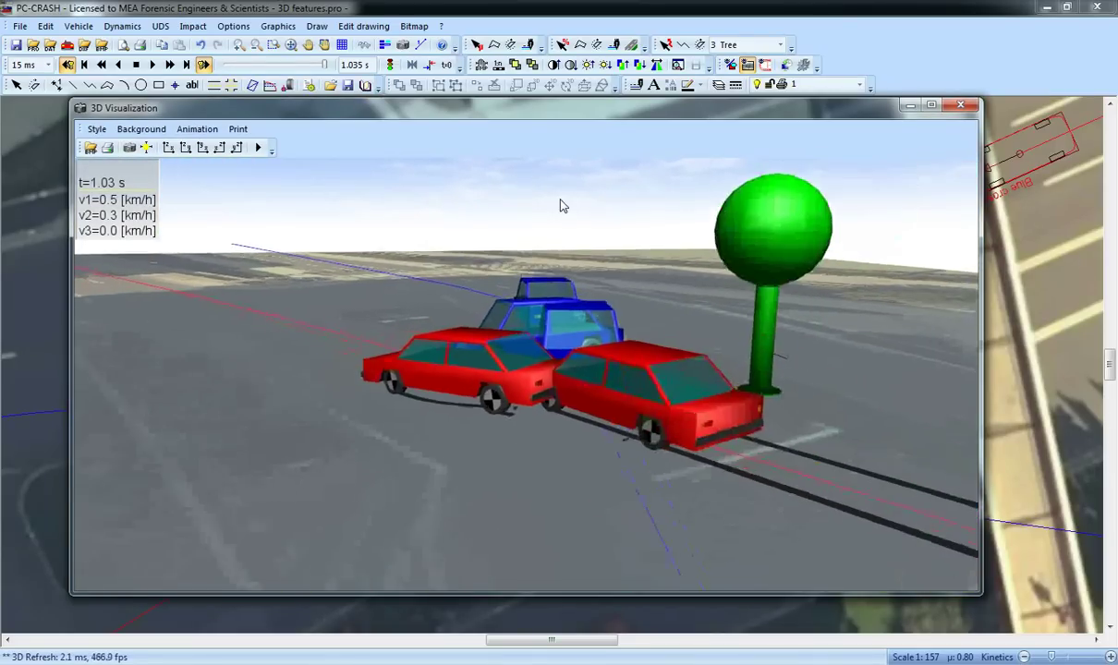
{"action": "left_click_drag", "start_coordinate": [623, 302], "coordinate": [453, 216]}
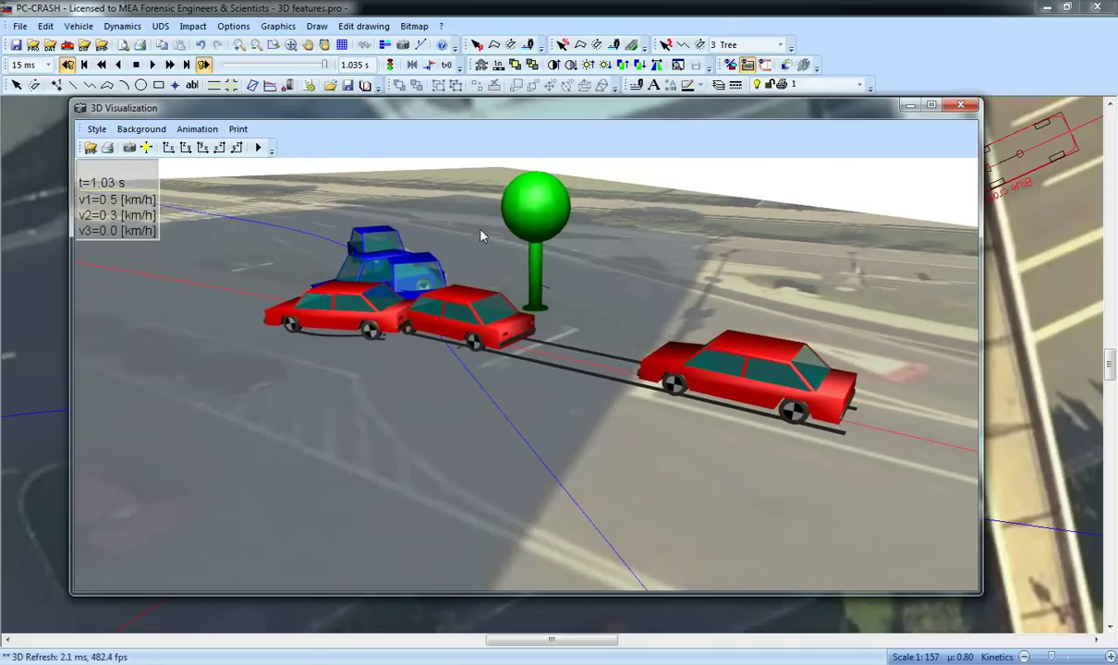
{"action": "left_click", "coordinate": [765, 64]}
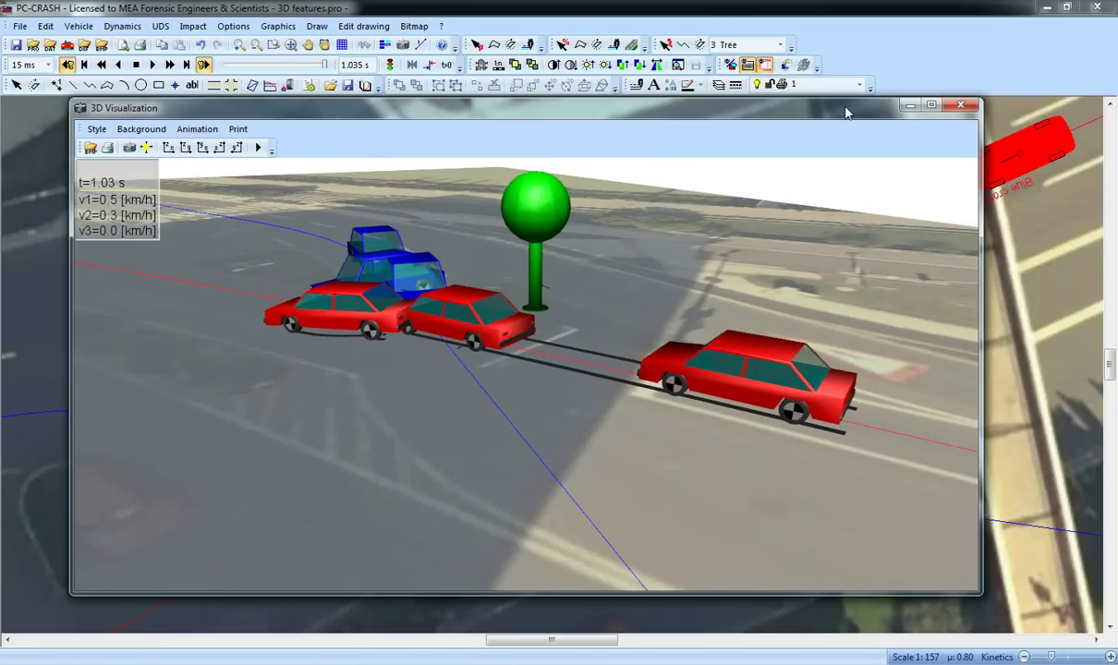
{"action": "left_click_drag", "start_coordinate": [848, 112], "coordinate": [850, 117]}
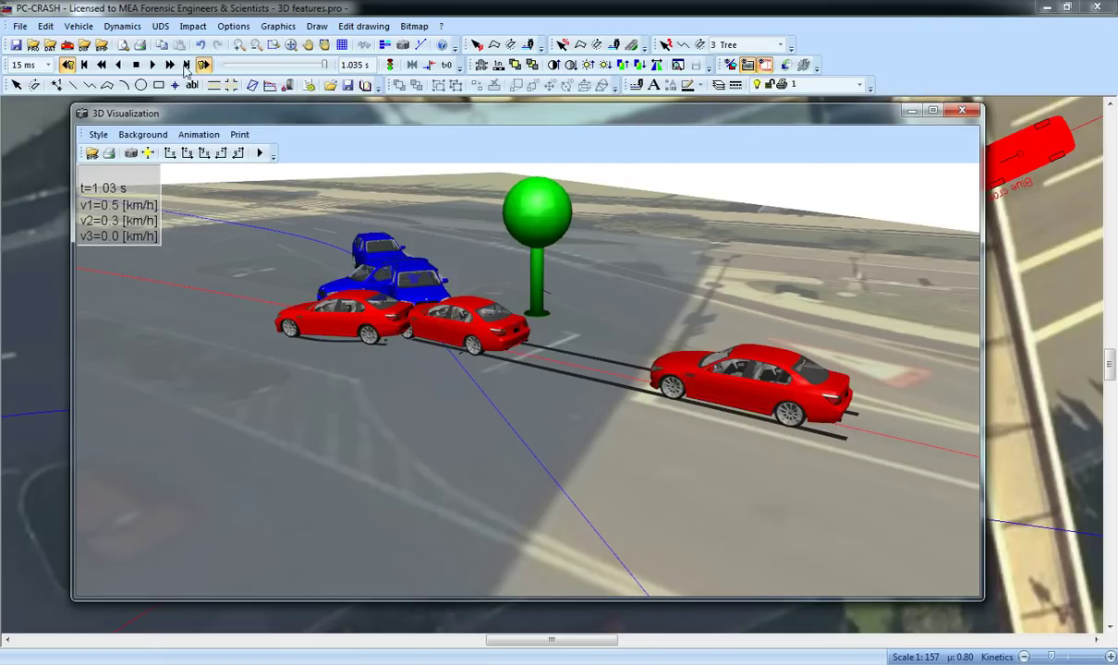
Rewind the simulation to its start at -1.555 s and examine the red car's approach positions in 3D.
{"action": "left_click", "coordinate": [301, 66]}
{"action": "left_click_drag", "start_coordinate": [298, 67], "coordinate": [219, 74]}
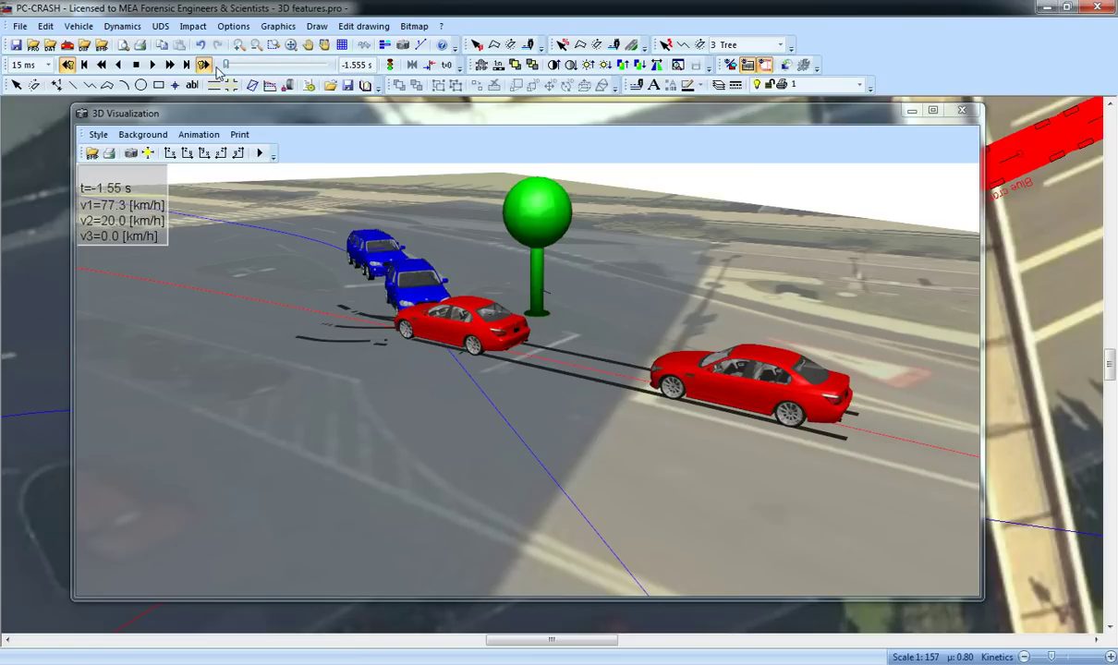
{"action": "left_click_drag", "start_coordinate": [584, 314], "coordinate": [462, 348]}
{"action": "scroll", "coordinate": [436, 290], "scroll_direction": "down", "scroll_amount": 3}
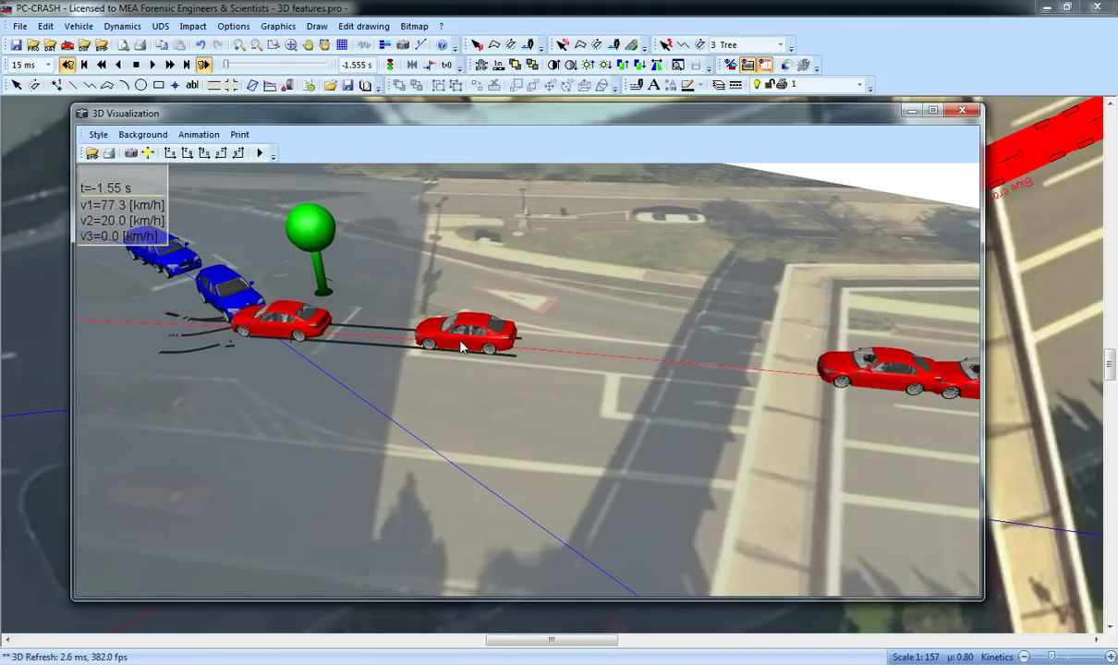